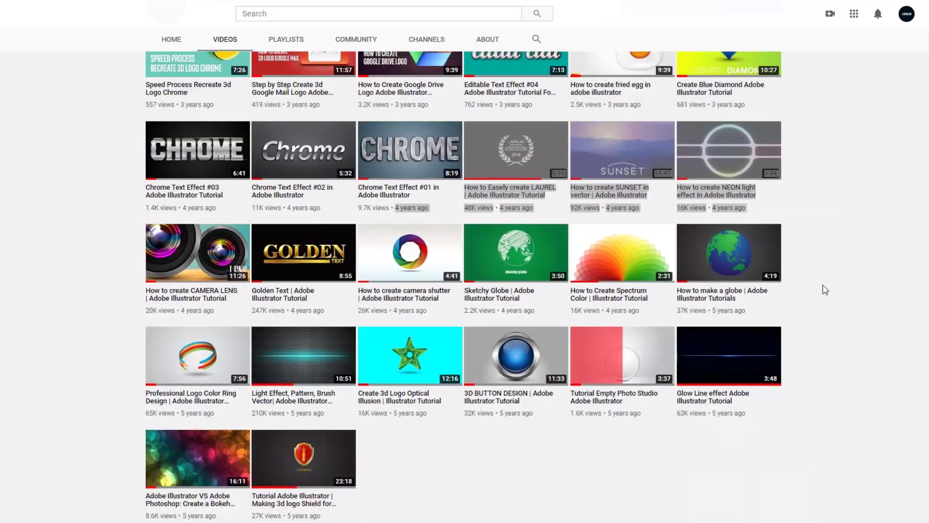
# Try the circle group over the red area and shift the nearby demo groups
pyautogui.moveTo(771, 339)
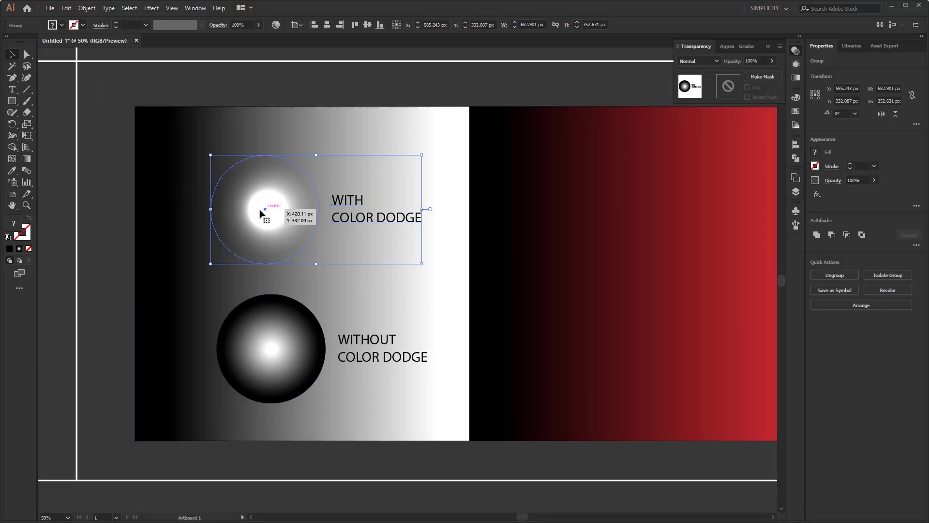
pyautogui.hscroll(3, 226, 238)
pyautogui.moveTo(226, 238); pyautogui.dragTo(267, 193)
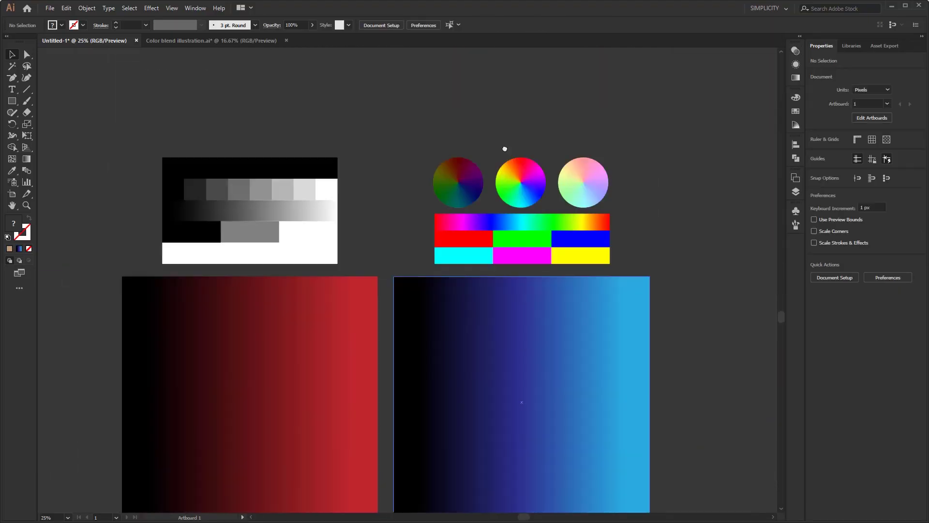
pyautogui.scroll(-3, 505, 149)
pyautogui.moveTo(320, 188); pyautogui.dragTo(362, 177)
pyautogui.moveTo(335, 373); pyautogui.dragTo(358, 382)
# Move the grayscale chart to the top-left and the colour-wheel group to the top-right
pyautogui.moveTo(354, 348); pyautogui.dragTo(342, 149)
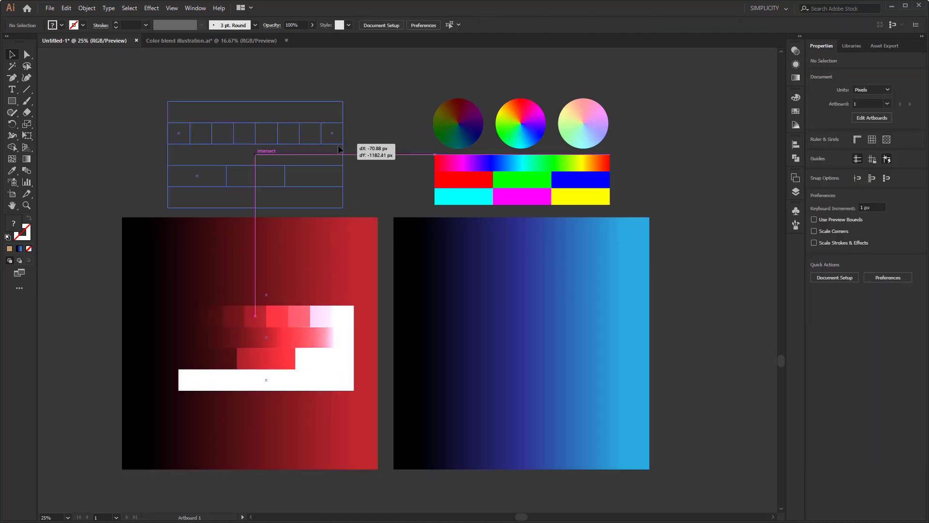
pyautogui.moveTo(580, 194); pyautogui.dragTo(341, 410)
pyautogui.moveTo(346, 311); pyautogui.dragTo(587, 139)
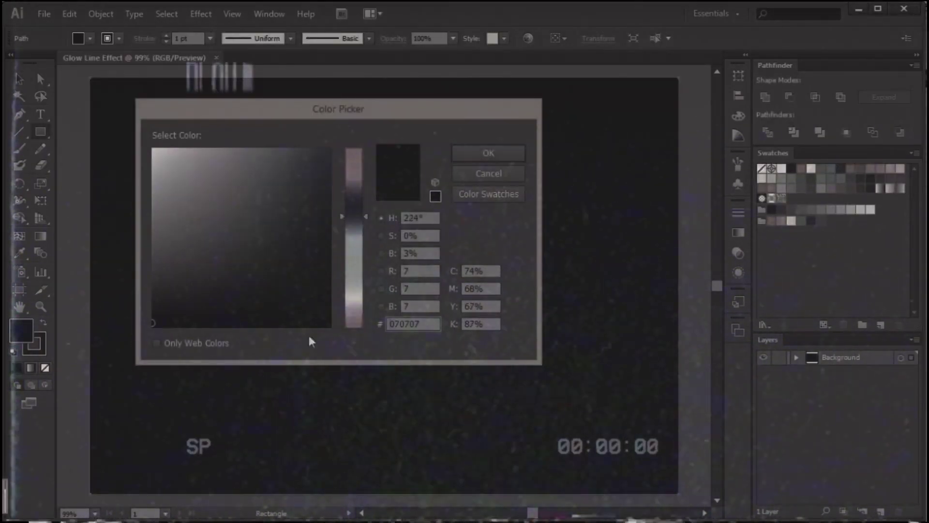
pyautogui.press('Return')
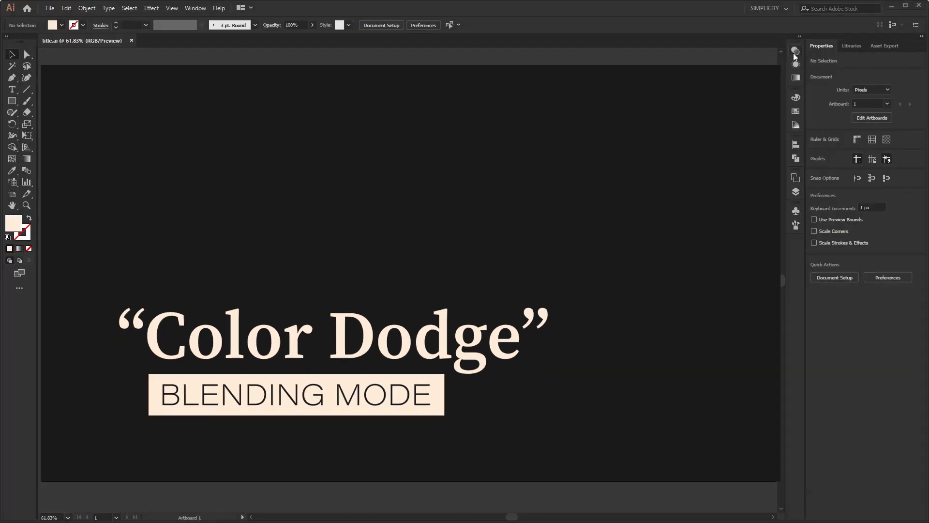
# Show the Transparency panel from the Window menu and expand its blending mode list
pyautogui.click(795, 52)
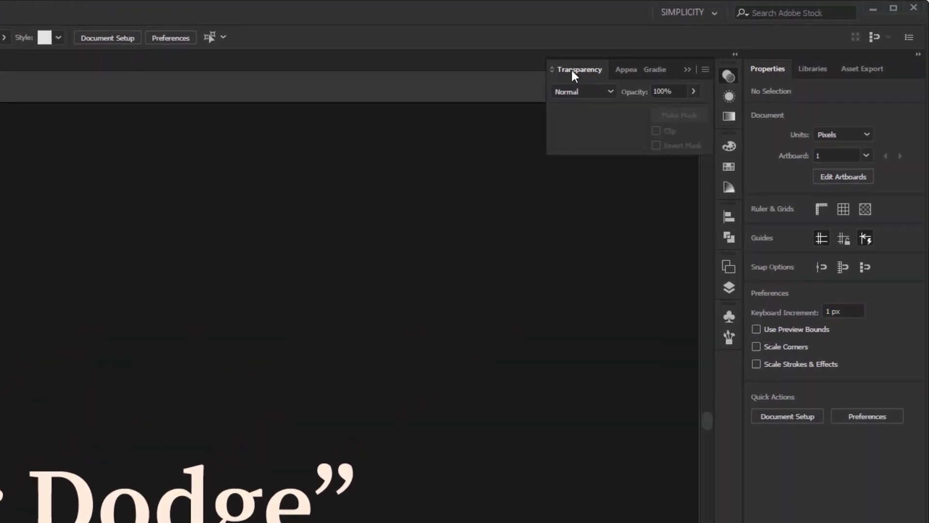
pyautogui.click(293, 12)
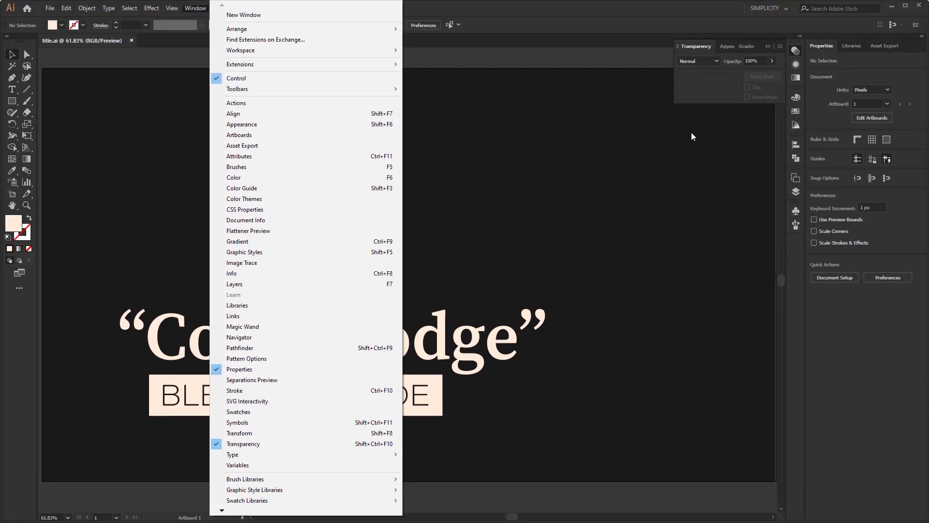
pyautogui.click(701, 87)
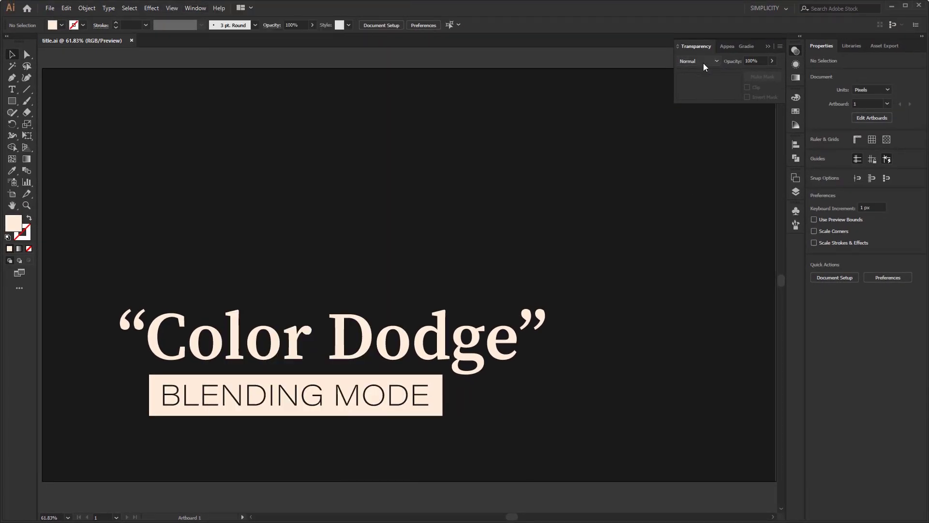
pyautogui.click(716, 62)
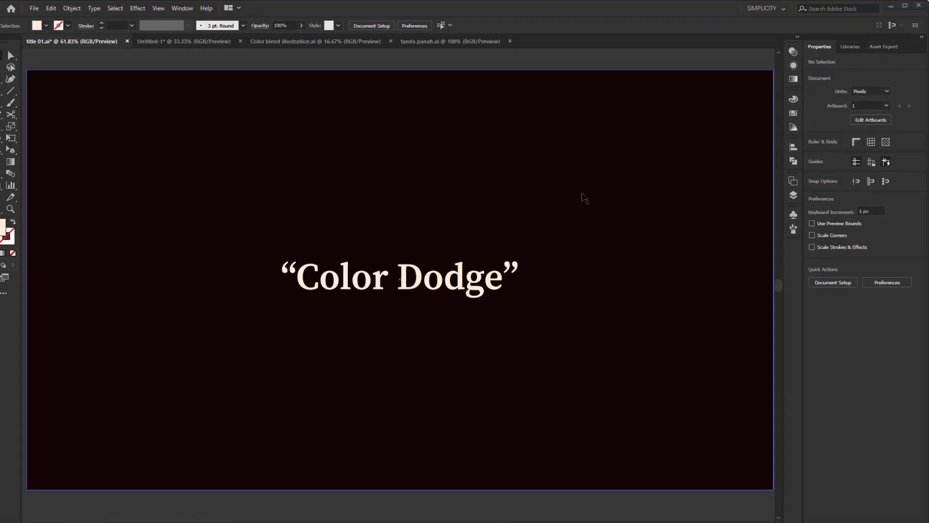
# Bring up the docked Transparency panel and check the list of blend modes
pyautogui.click(748, 67)
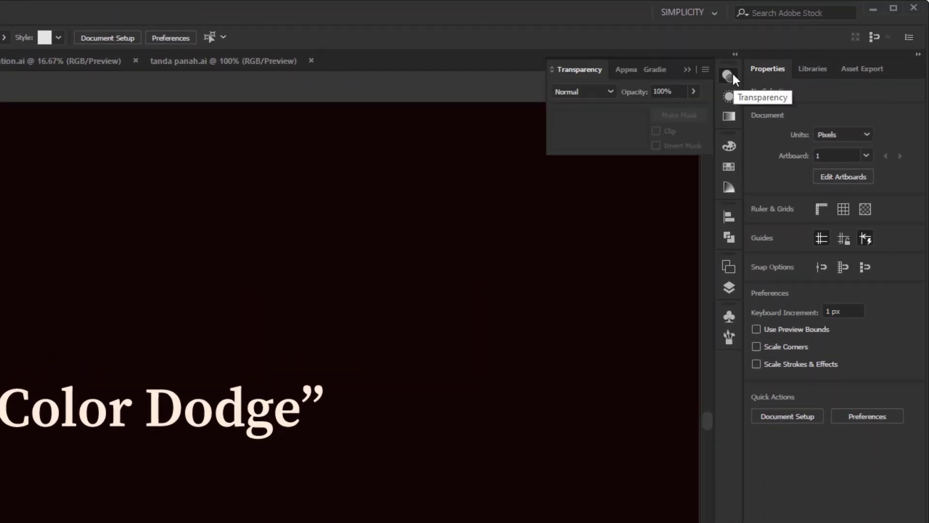
pyautogui.click(611, 92)
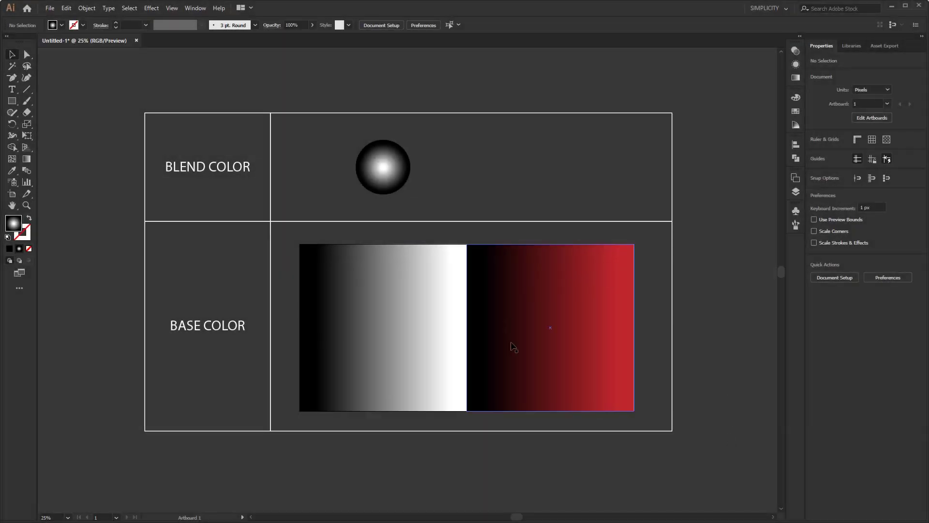
# Bring the radial-gradient circle to the front, then drag a copy to its right
pyautogui.click(549, 326)
pyautogui.click(397, 305)
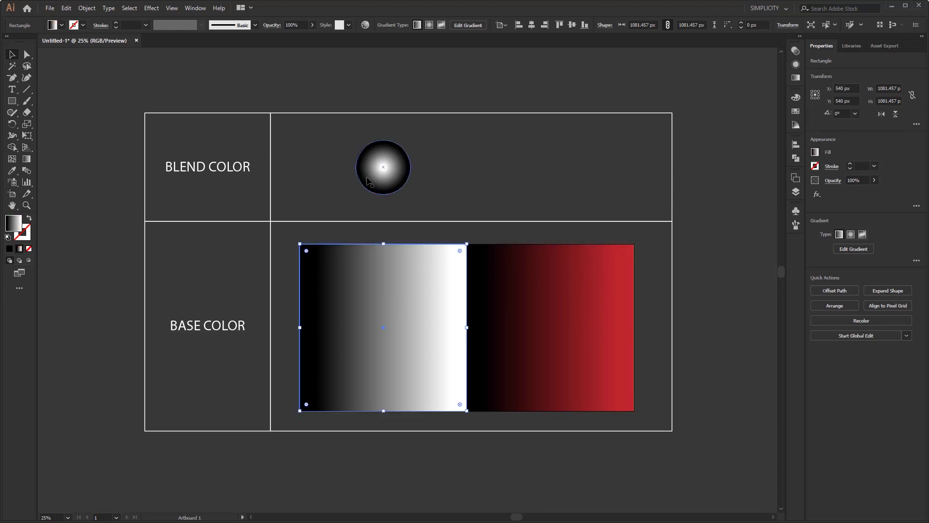
pyautogui.click(366, 179)
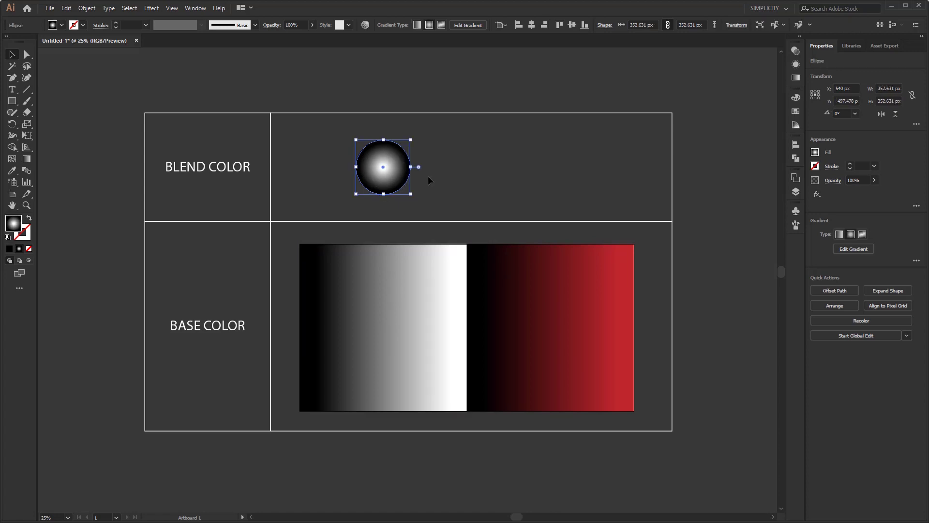
pyautogui.rightClick(408, 178)
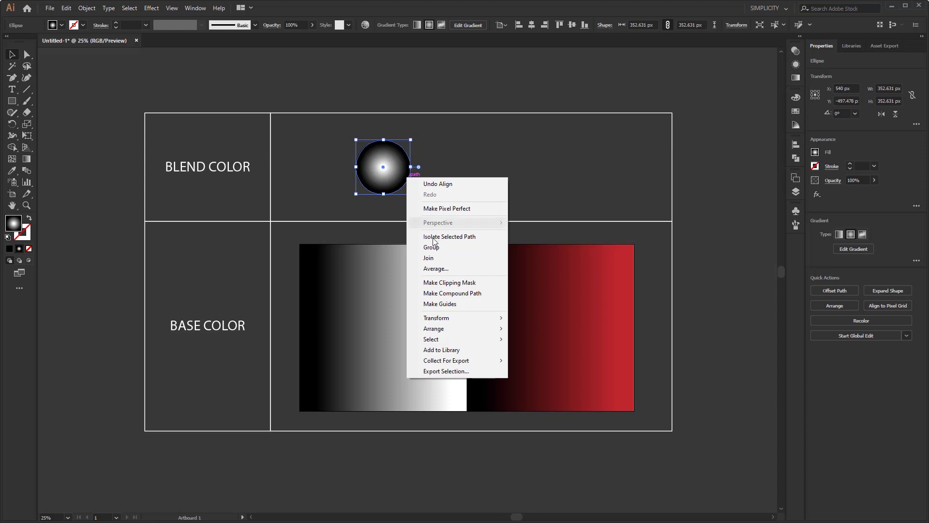
pyautogui.moveTo(480, 330)
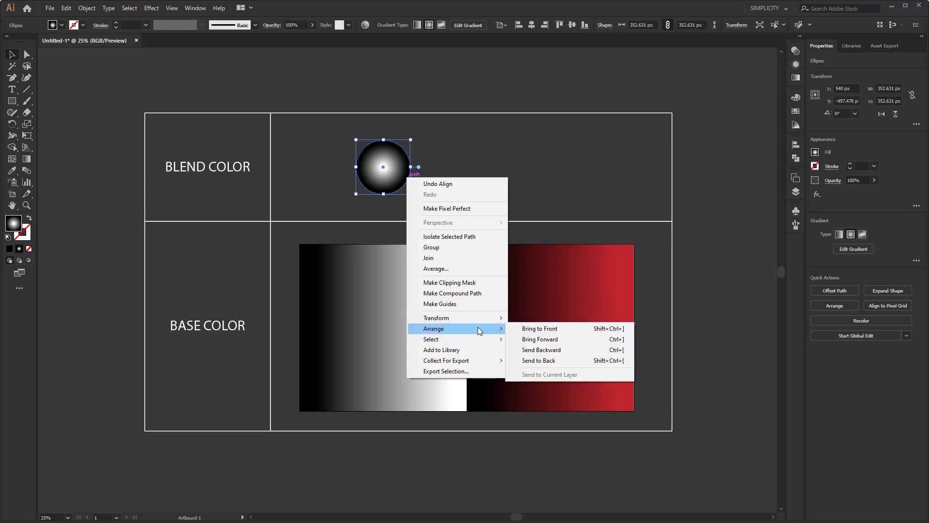
pyautogui.click(574, 330)
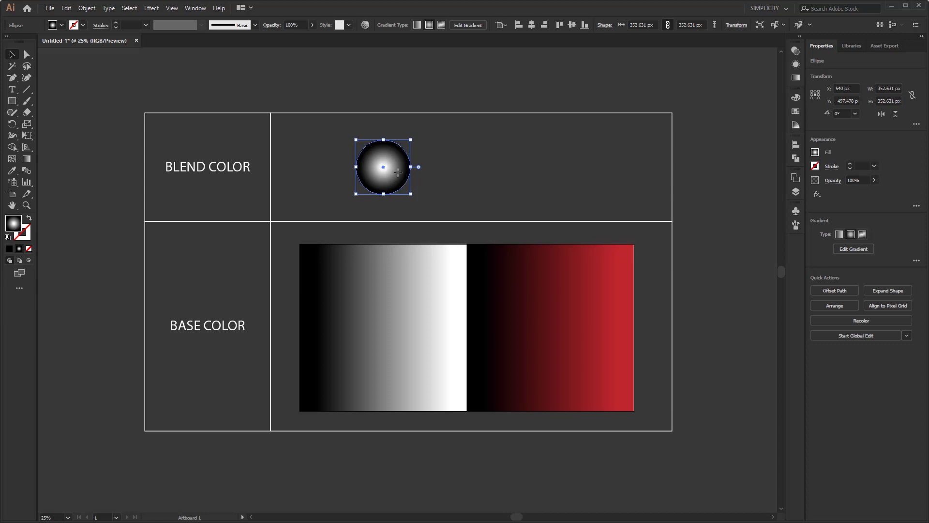
pyautogui.moveTo(398, 171); pyautogui.dragTo(546, 178)
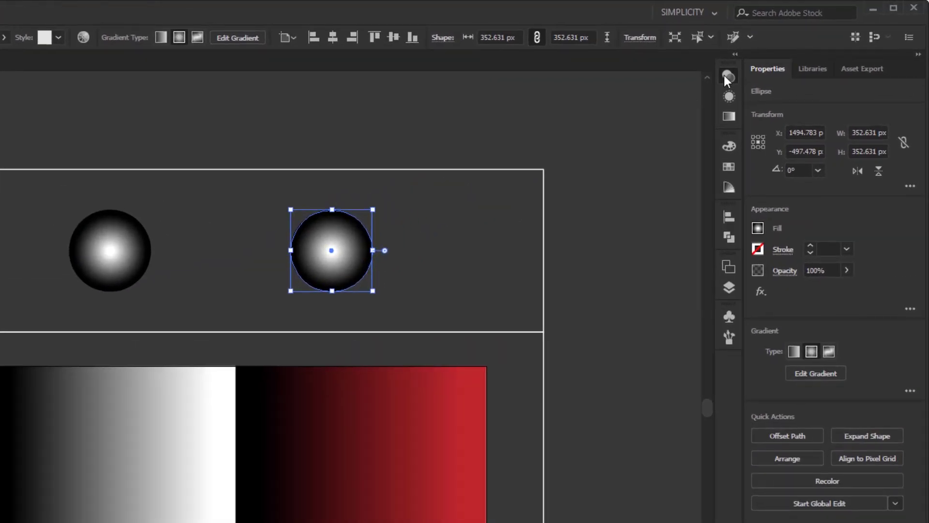
# Set the copied circle's blending mode to Color Dodge
pyautogui.click(727, 78)
pyautogui.click(597, 90)
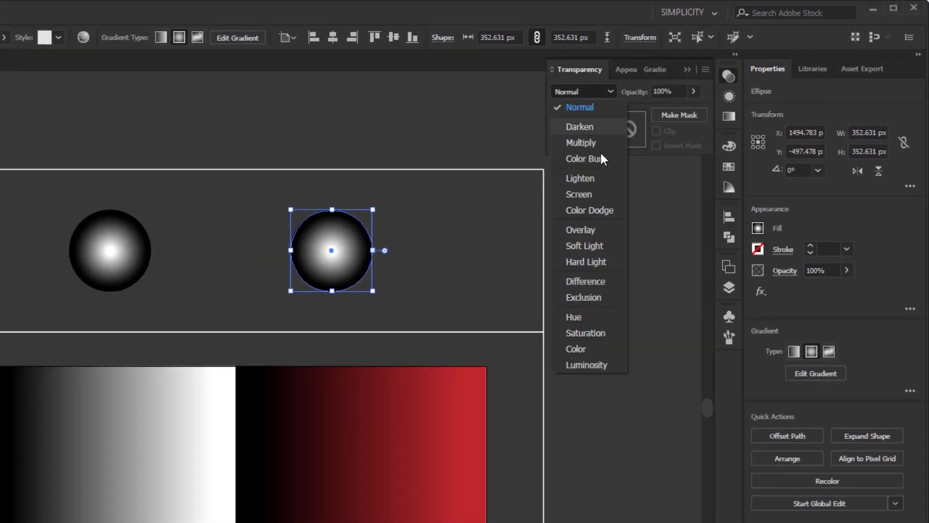
pyautogui.click(589, 210)
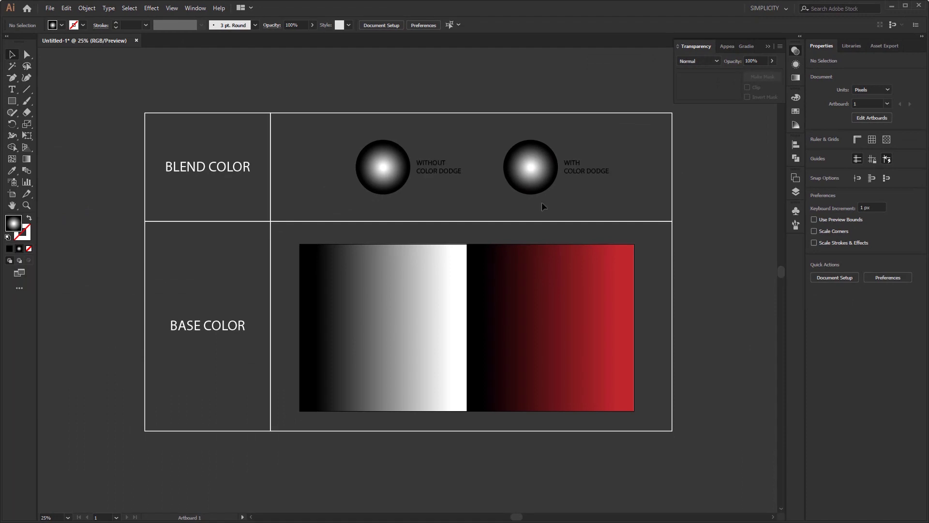
# Place the WITHOUT and WITH COLOR DODGE groups stacked on the grey gradient
pyautogui.click(531, 173)
pyautogui.click(395, 175)
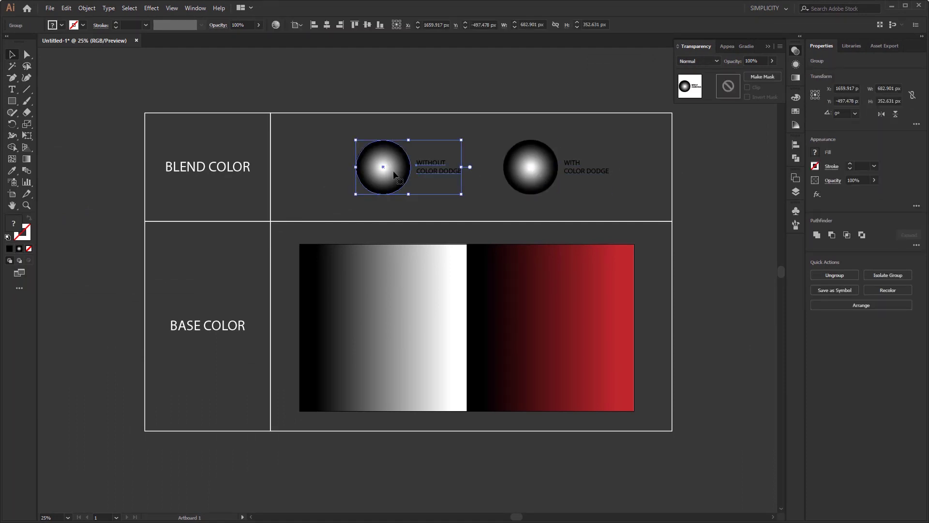
pyautogui.moveTo(395, 174); pyautogui.dragTo(380, 373)
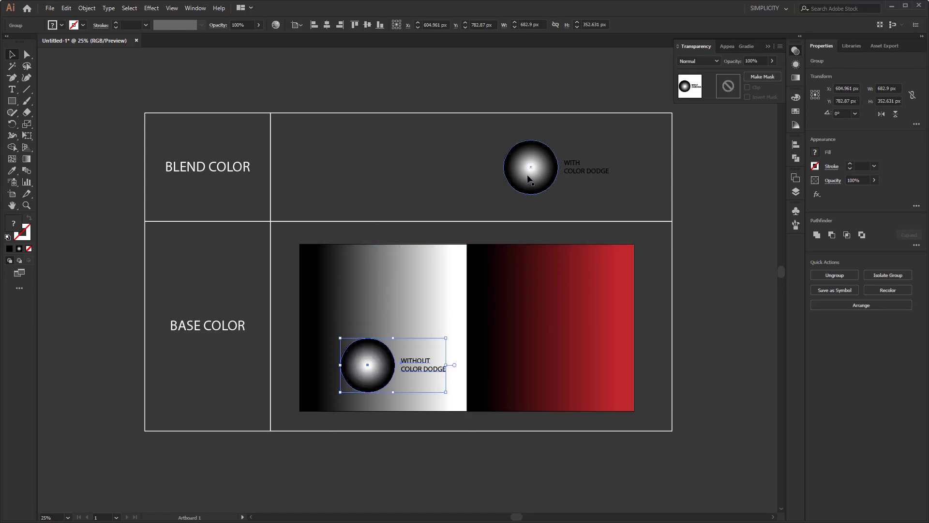
pyautogui.moveTo(528, 180)
pyautogui.mouseDown()
pyautogui.moveTo(444, 259)
pyautogui.moveTo(359, 302)
pyautogui.mouseUp()
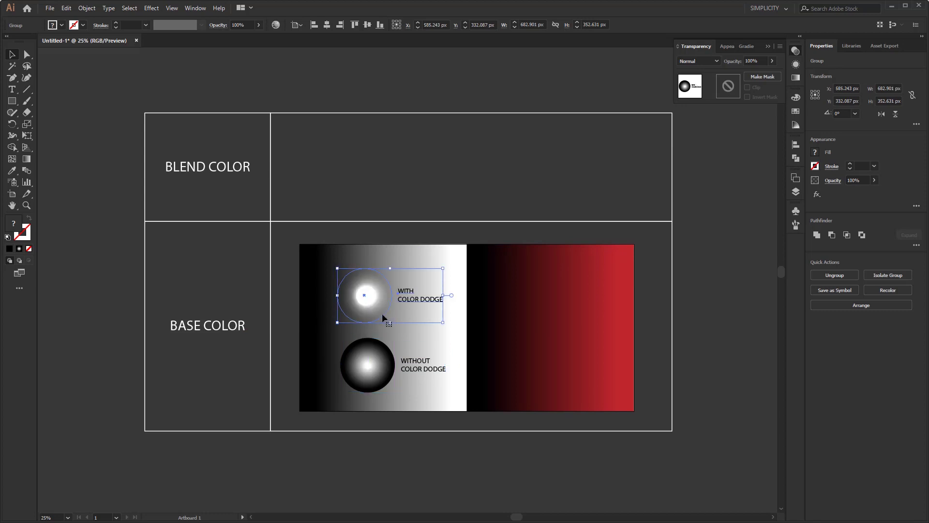
pyautogui.click(389, 227)
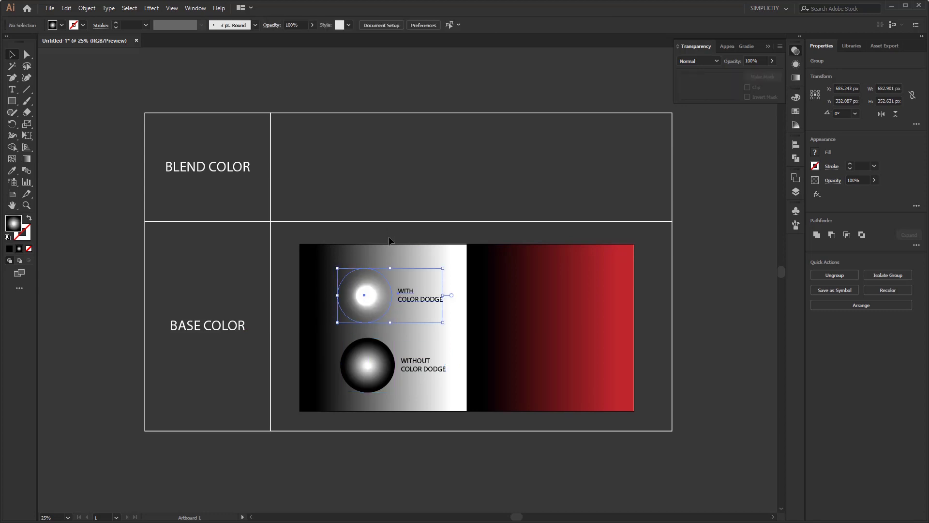
pyautogui.scroll(1, 377, 307)
pyautogui.scroll(1, 378, 308)
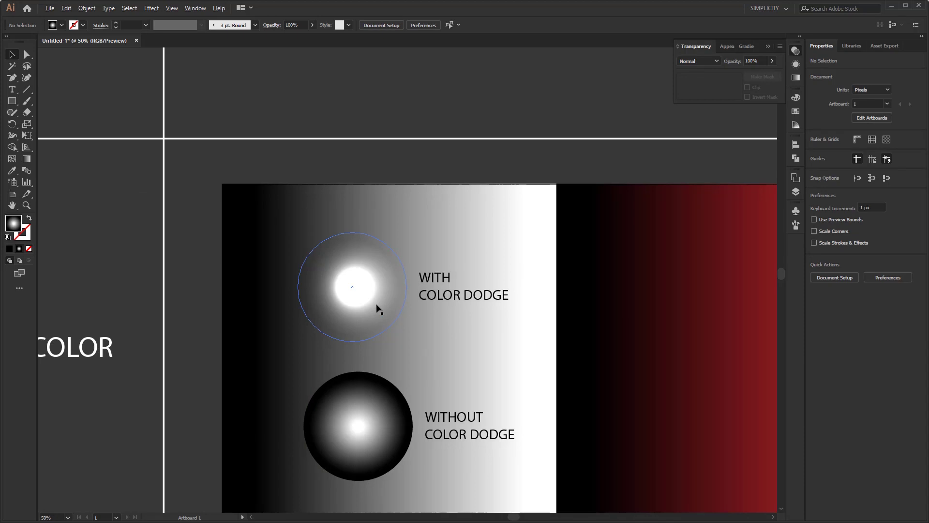
pyautogui.moveTo(368, 285); pyautogui.dragTo(294, 228)
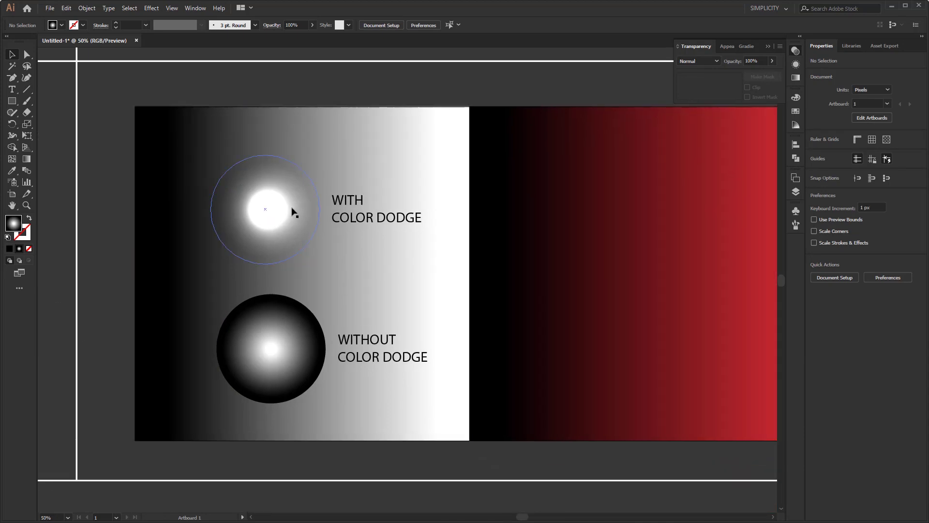
pyautogui.click(294, 208)
pyautogui.click(284, 320)
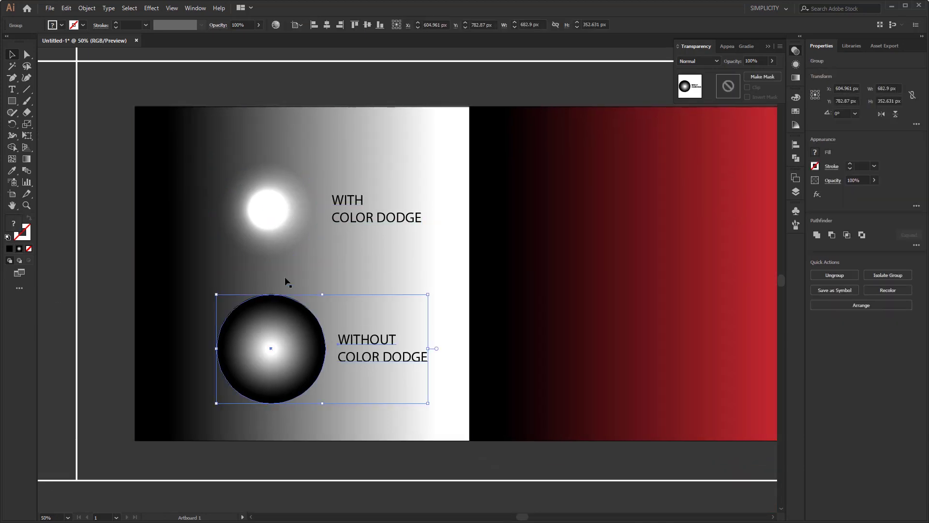
pyautogui.click(282, 238)
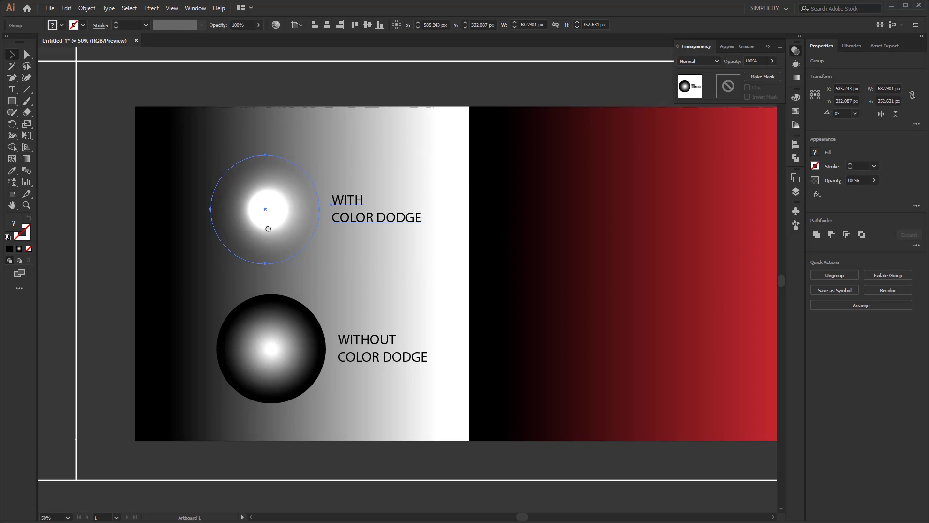
# Reposition the WITH COLOR DODGE group, settling it slightly lower on the grey gradient
pyautogui.moveTo(289, 231)
pyautogui.mouseDown()
pyautogui.moveTo(217, 225)
pyautogui.moveTo(190, 181)
pyautogui.moveTo(160, 177)
pyautogui.moveTo(234, 234)
pyautogui.moveTo(307, 262)
pyautogui.moveTo(346, 190)
pyautogui.moveTo(506, 188)
pyautogui.moveTo(499, 184)
pyautogui.moveTo(576, 241)
pyautogui.moveTo(621, 291)
pyautogui.moveTo(682, 391)
pyautogui.moveTo(558, 365)
pyautogui.moveTo(564, 205)
pyautogui.moveTo(509, 196)
pyautogui.moveTo(223, 198)
pyautogui.mouseUp()
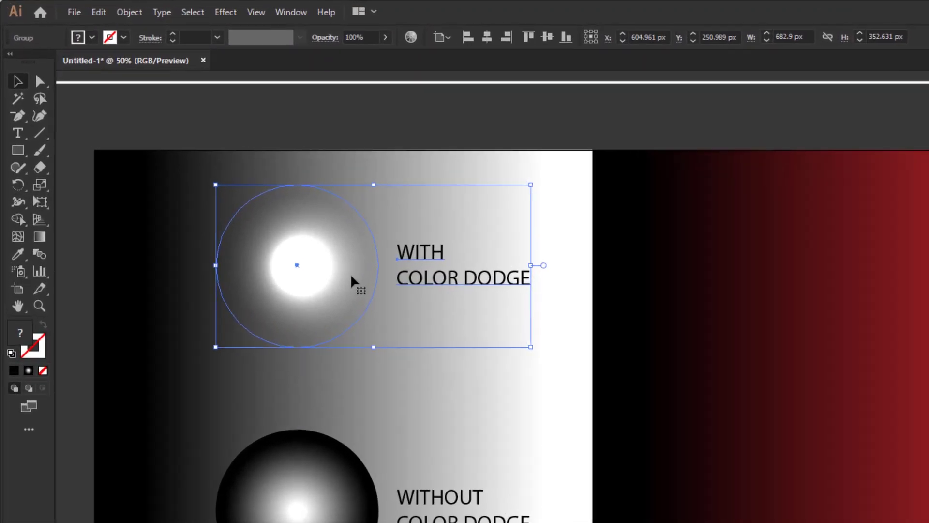
pyautogui.moveTo(237, 189); pyautogui.dragTo(163, 186)
pyautogui.moveTo(245, 278); pyautogui.dragTo(320, 281)
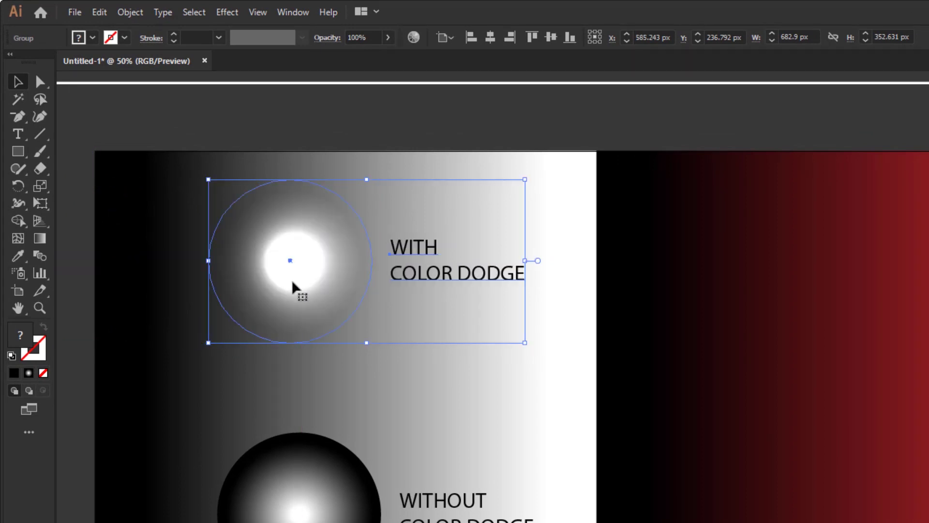
pyautogui.moveTo(287, 286); pyautogui.dragTo(330, 307)
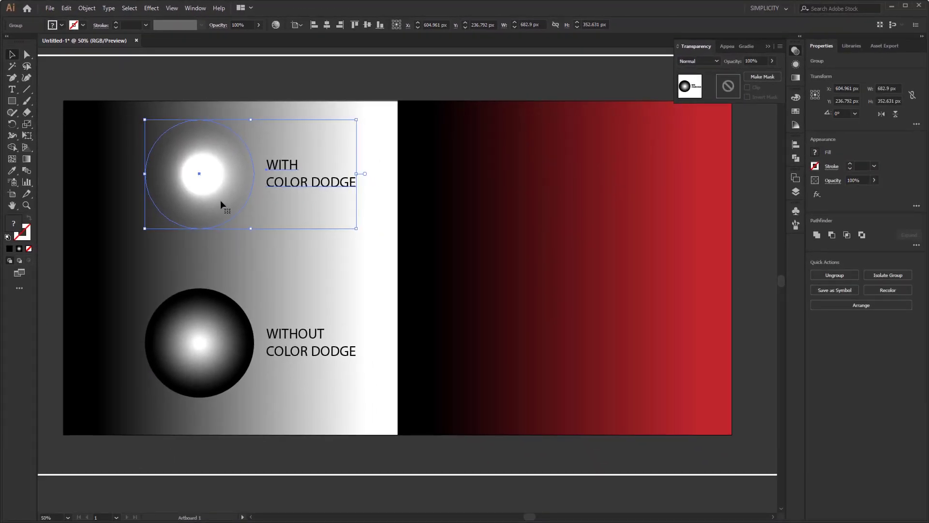
pyautogui.moveTo(220, 202); pyautogui.dragTo(220, 227)
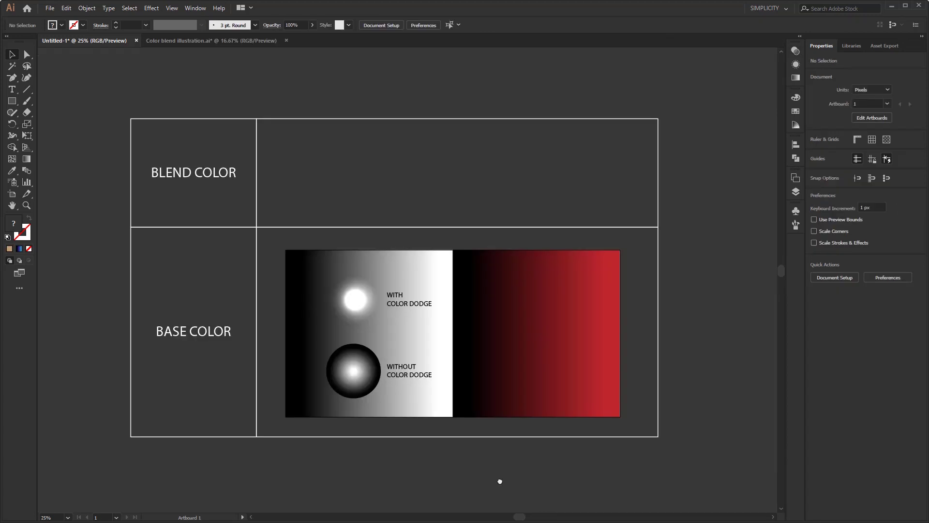
pyautogui.scroll(-10, 498, 481)
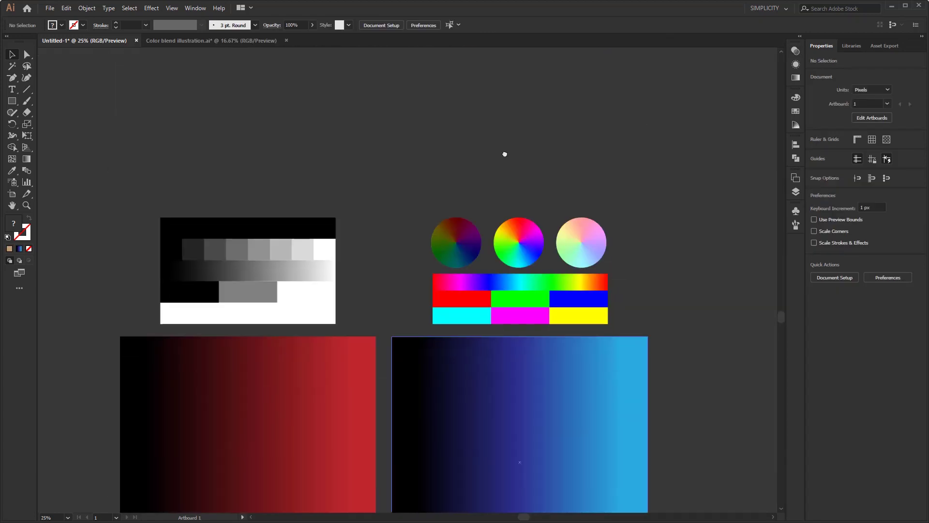
# Preview the grayscale chart over the red gradient square, then return it above
pyautogui.scroll(-1, 414, 167)
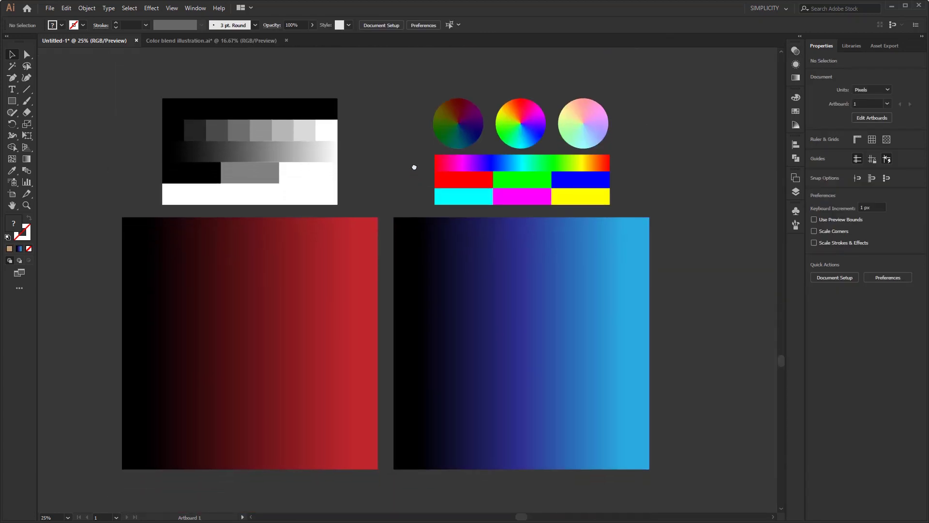
pyautogui.click(305, 182)
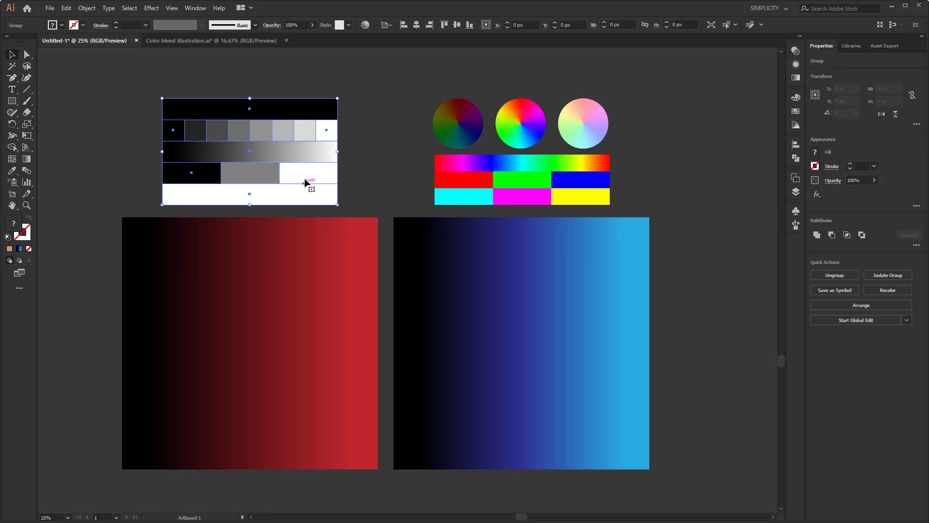
pyautogui.moveTo(305, 182); pyautogui.dragTo(310, 324)
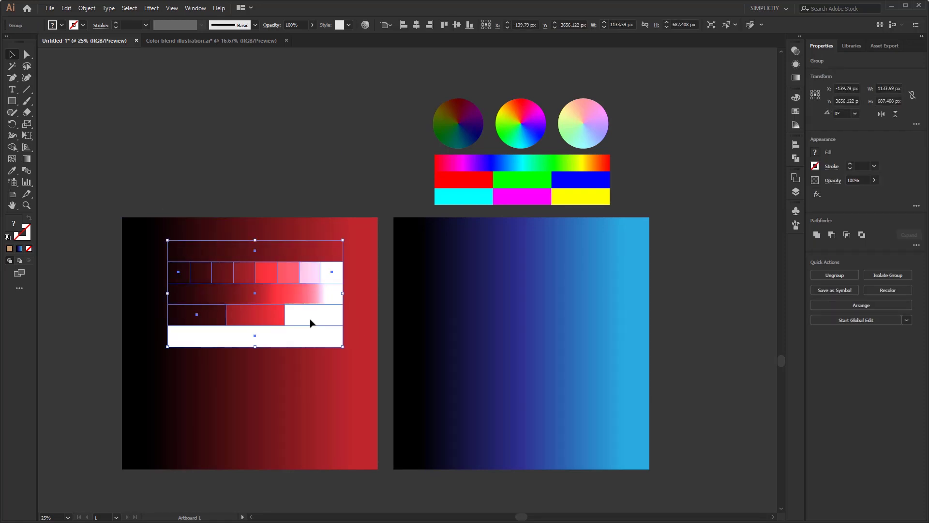
pyautogui.moveTo(322, 269); pyautogui.dragTo(322, 314)
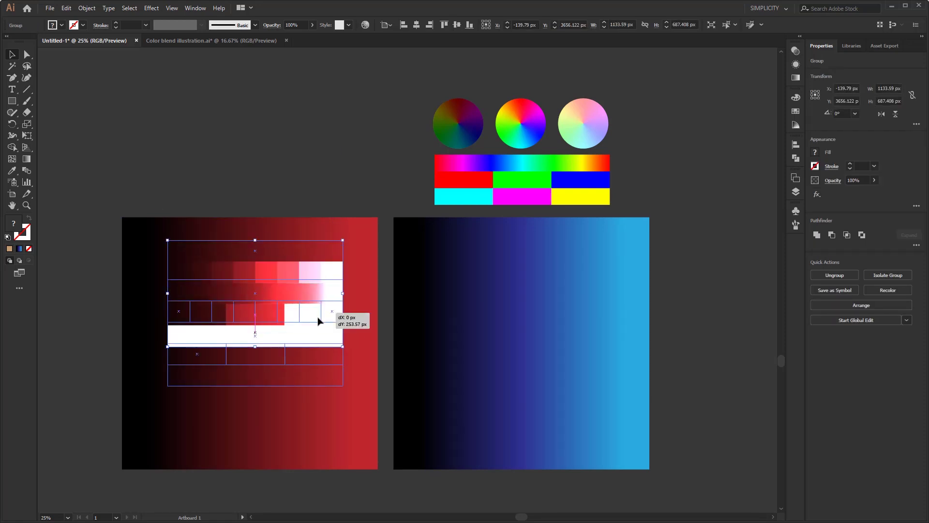
pyautogui.click(344, 167)
pyautogui.moveTo(318, 317); pyautogui.dragTo(329, 318)
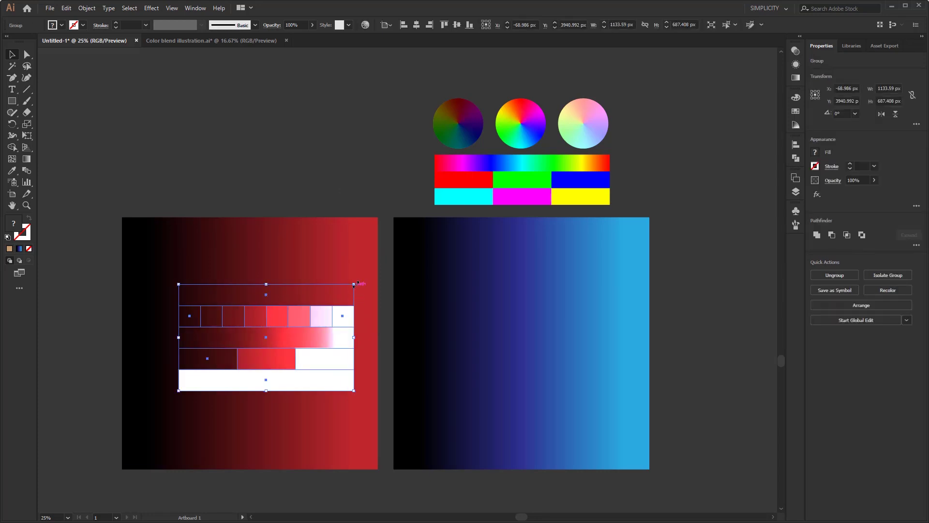
pyautogui.moveTo(357, 289); pyautogui.dragTo(315, 428)
pyautogui.moveTo(312, 369); pyautogui.dragTo(347, 369)
pyautogui.click(355, 165)
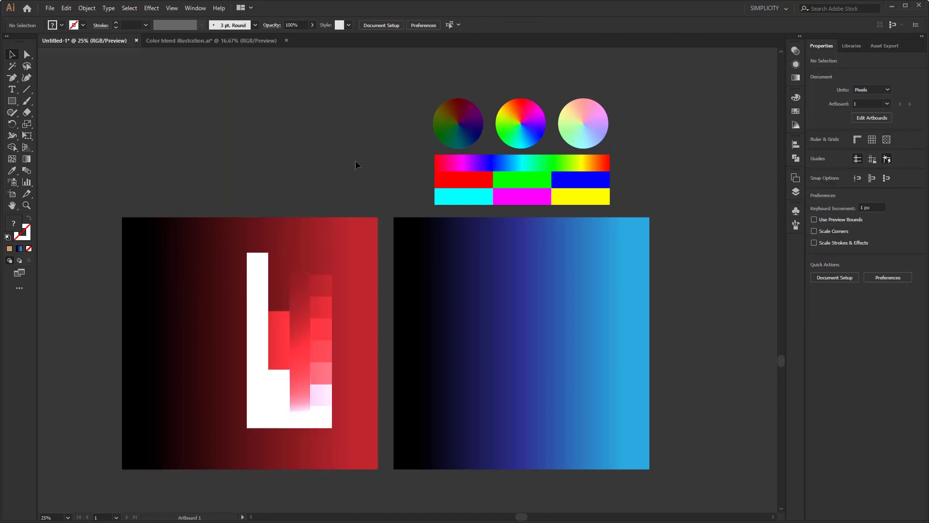
pyautogui.hotkey('ctrl', 'z')
pyautogui.hotkey('ctrl', 'z')
pyautogui.hotkey('ctrl', 'z')
pyautogui.click(359, 161)
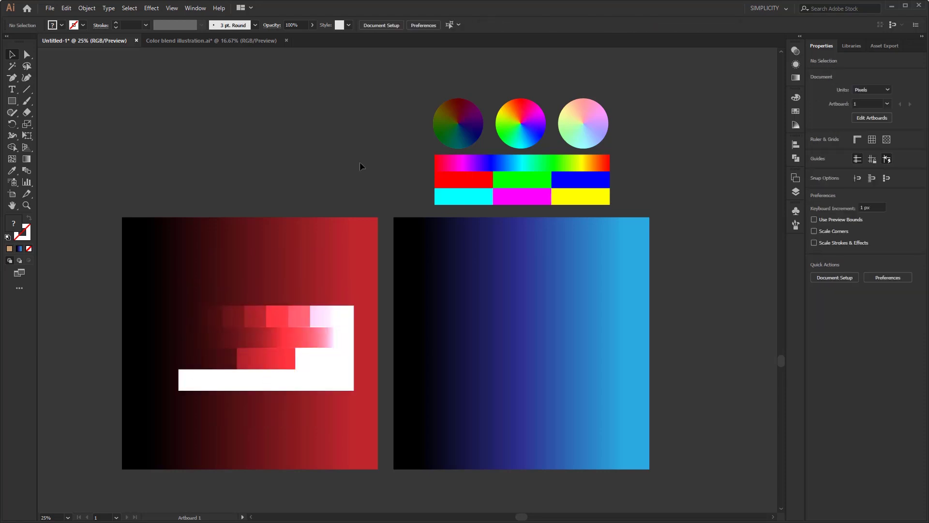
pyautogui.moveTo(351, 331); pyautogui.dragTo(341, 127)
# Preview the colour swatch group over the blue square, then move it back above
pyautogui.moveTo(487, 181); pyautogui.dragTo(484, 307)
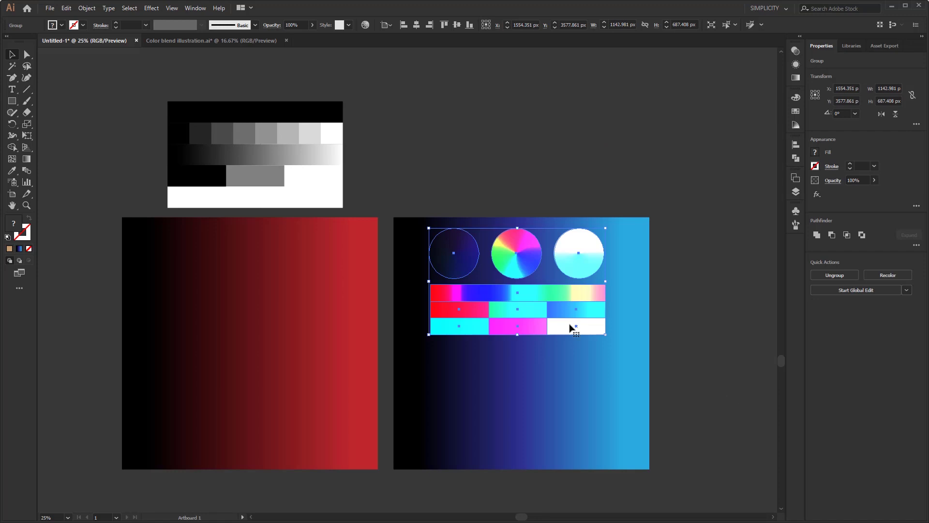
pyautogui.moveTo(571, 329); pyautogui.dragTo(316, 404)
pyautogui.click(689, 392)
pyautogui.click(339, 406)
pyautogui.moveTo(343, 325); pyautogui.dragTo(602, 120)
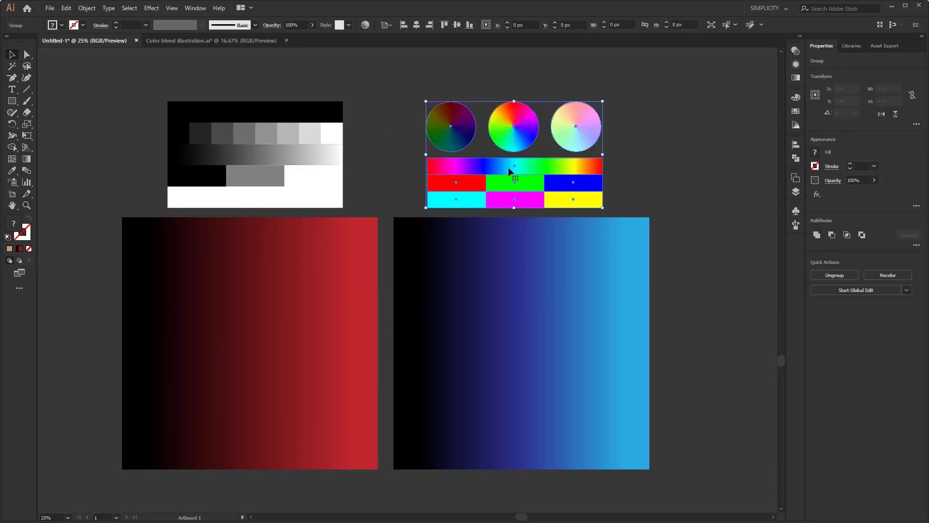
pyautogui.click(391, 167)
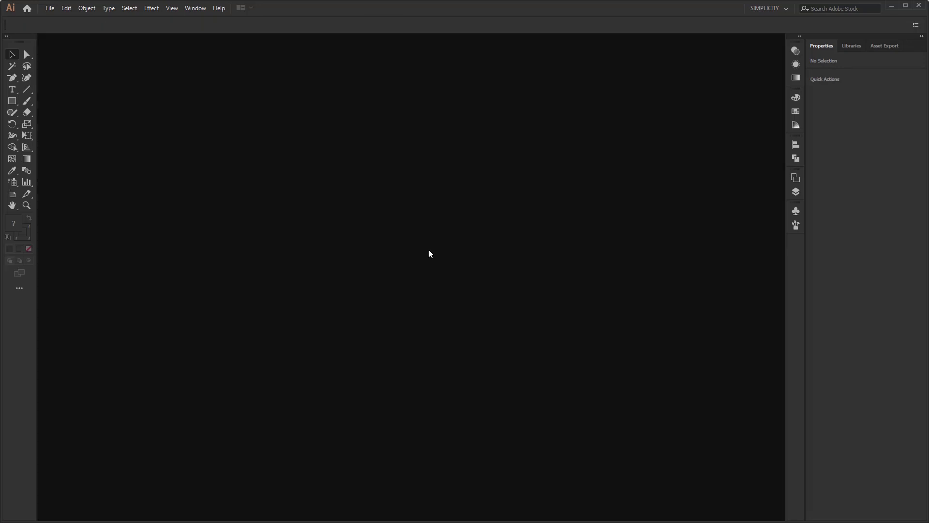
# Create a new 1920 × 1080 px document with Color Mode kept on RGB Color
pyautogui.click(49, 8)
pyautogui.click(47, 19)
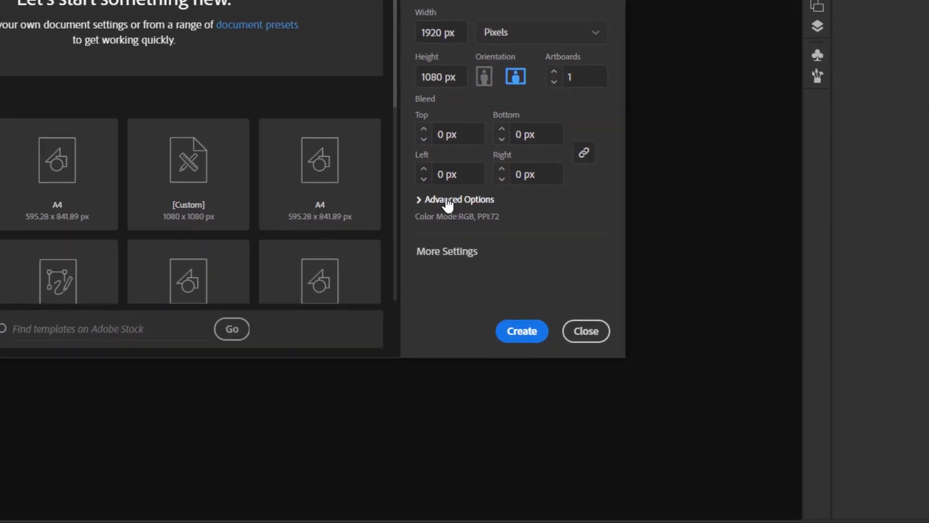
pyautogui.click(447, 201)
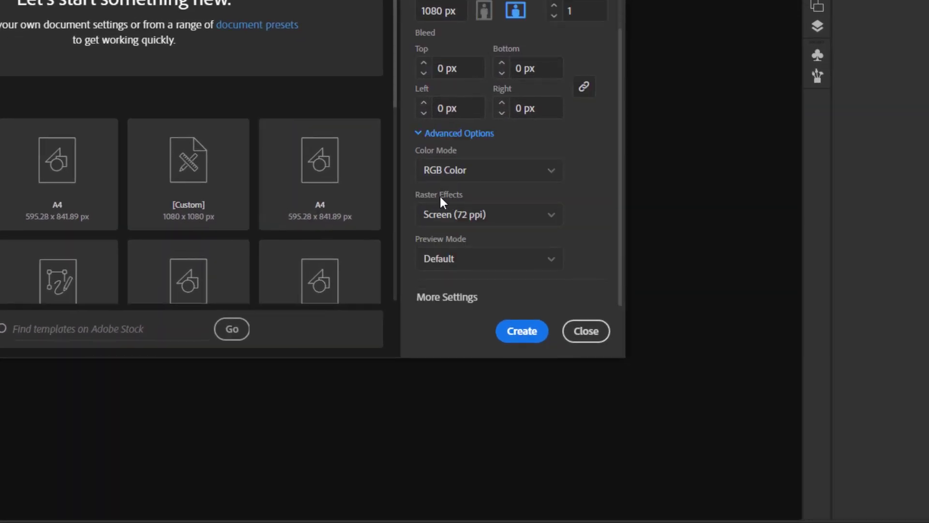
pyautogui.click(474, 175)
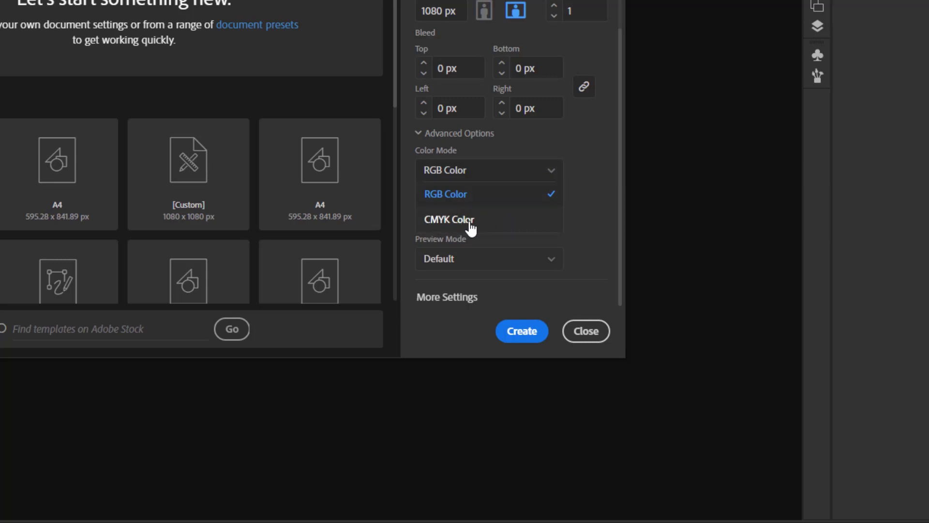
pyautogui.click(525, 195)
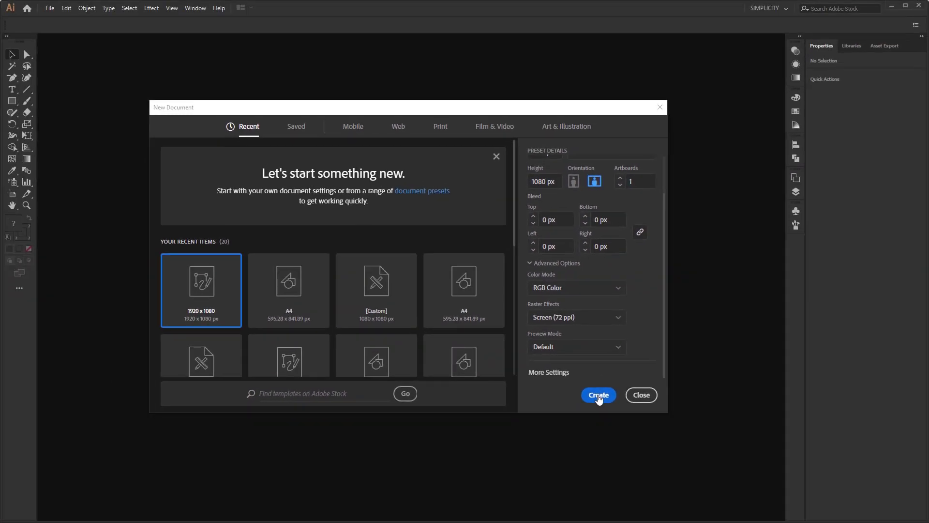
pyautogui.click(522, 331)
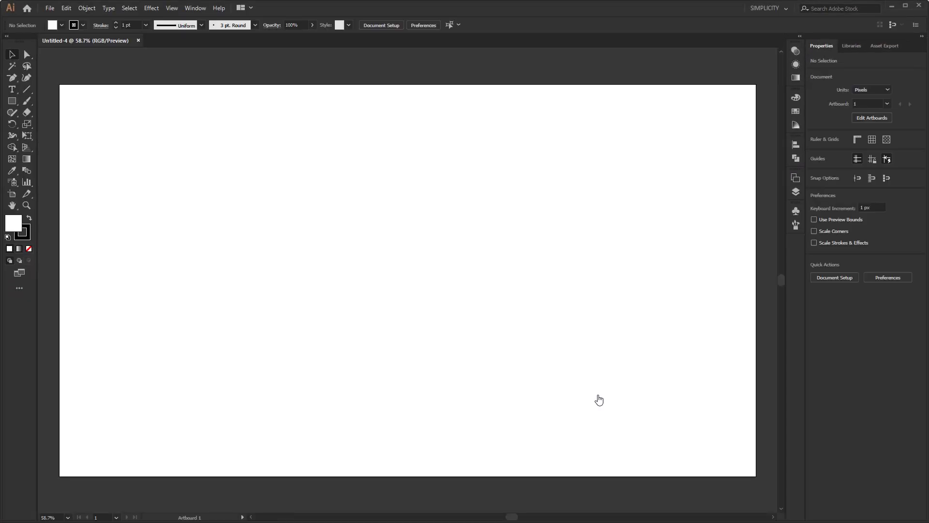
# Draw a stroke-less rectangle covering the whole 1920 × 1080 artboard
pyautogui.click(29, 249)
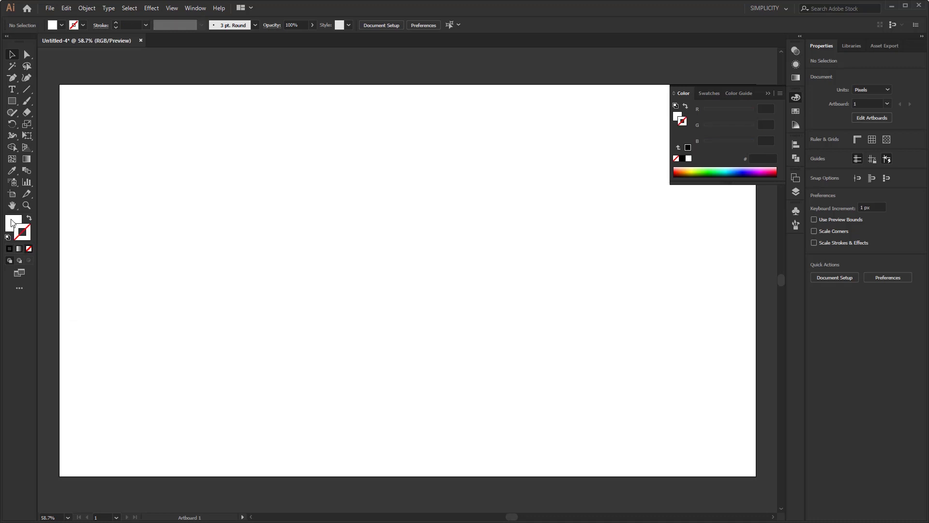
pyautogui.click(12, 100)
pyautogui.moveTo(60, 85); pyautogui.dragTo(756, 475)
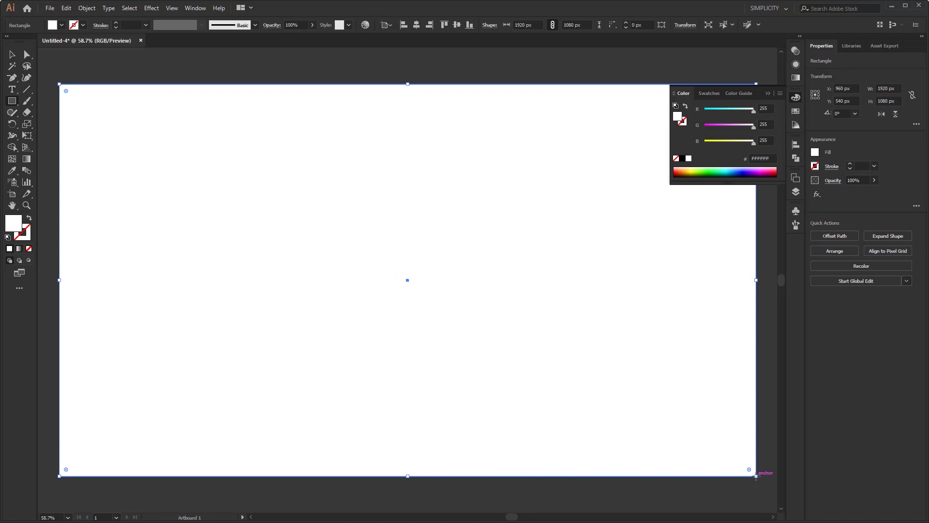
pyautogui.click(768, 94)
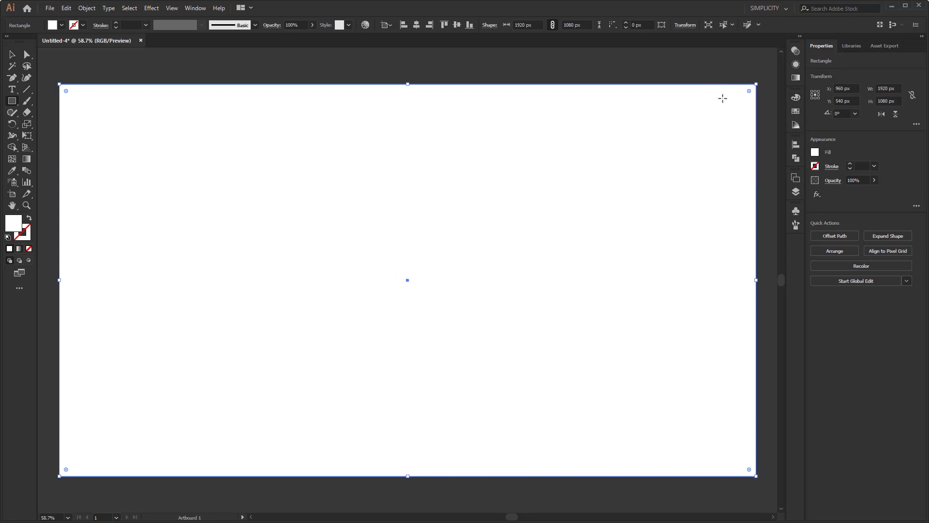
# Fill the rectangle with dark navy #000B11
pyautogui.doubleClick(13, 227)
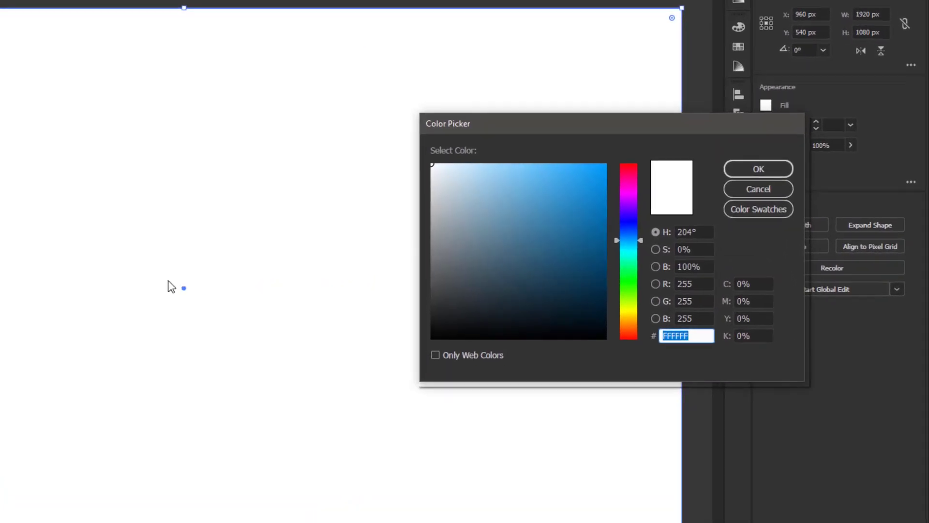
pyautogui.moveTo(584, 313); pyautogui.dragTo(599, 333)
pyautogui.moveTo(625, 237); pyautogui.dragTo(626, 236)
pyautogui.moveTo(589, 333); pyautogui.dragTo(592, 332)
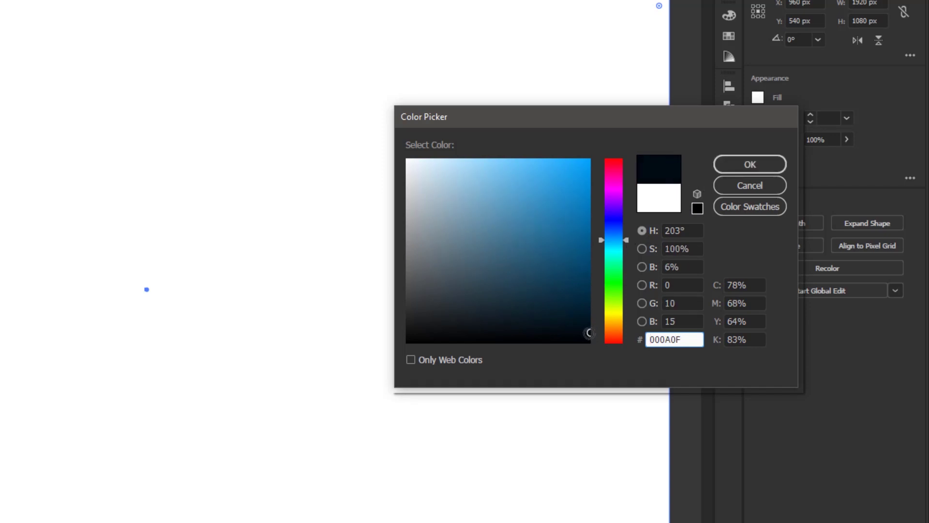
pyautogui.moveTo(589, 333); pyautogui.dragTo(588, 331)
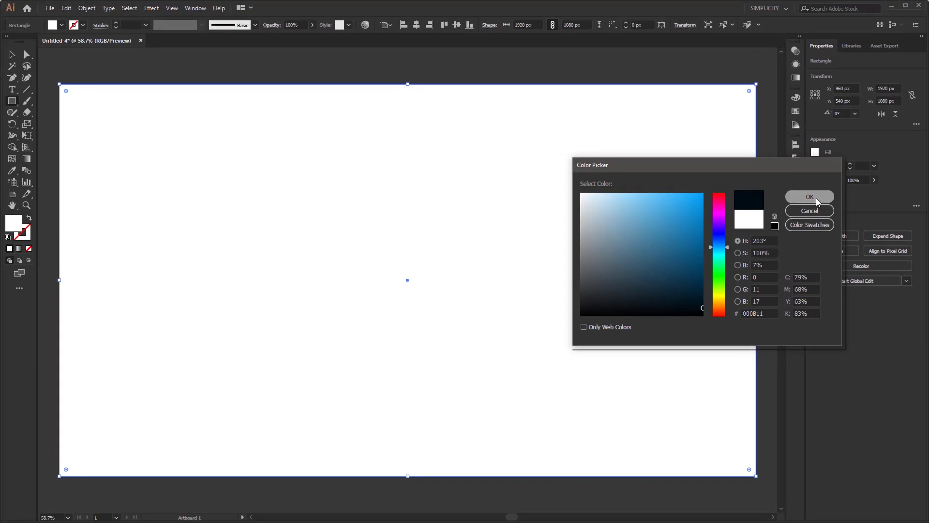
pyautogui.click(815, 198)
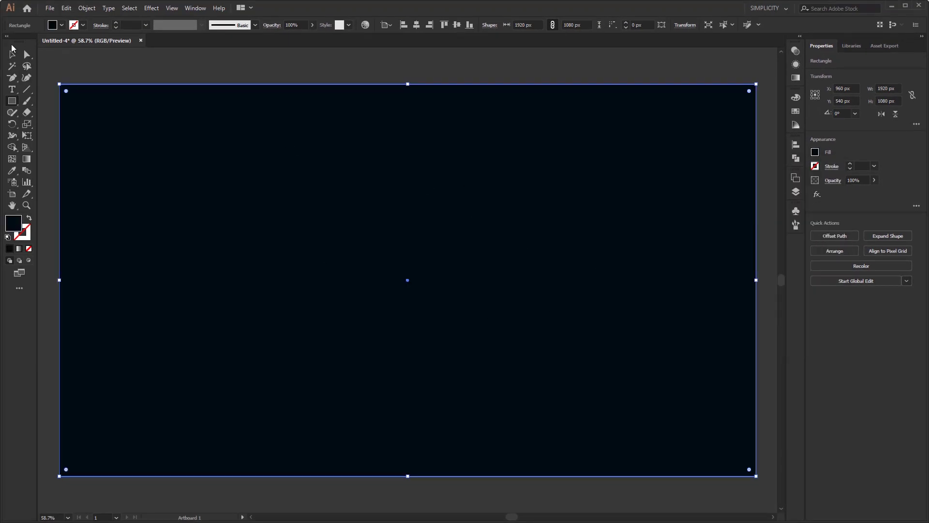
pyautogui.click(129, 68)
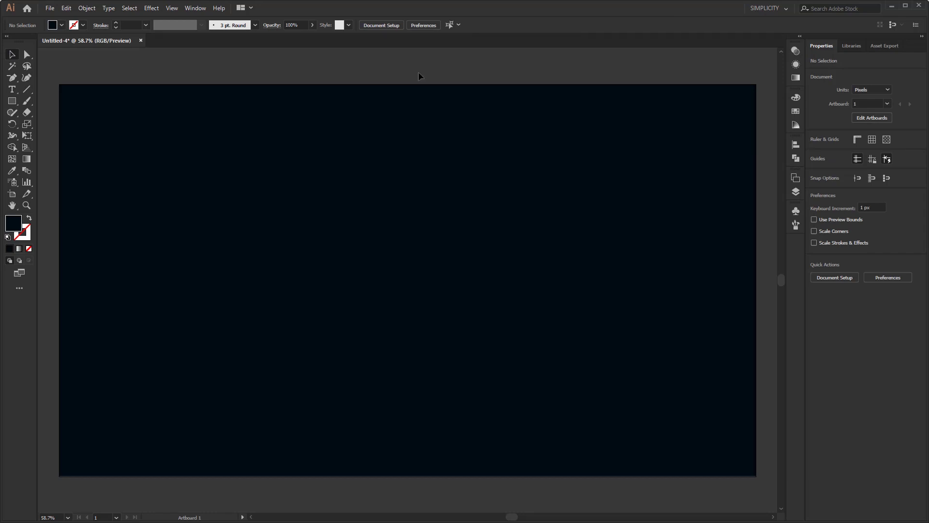
# Draw a 1920 × 281 px strip across the artboard and centre it vertically at 540 px
pyautogui.click(12, 102)
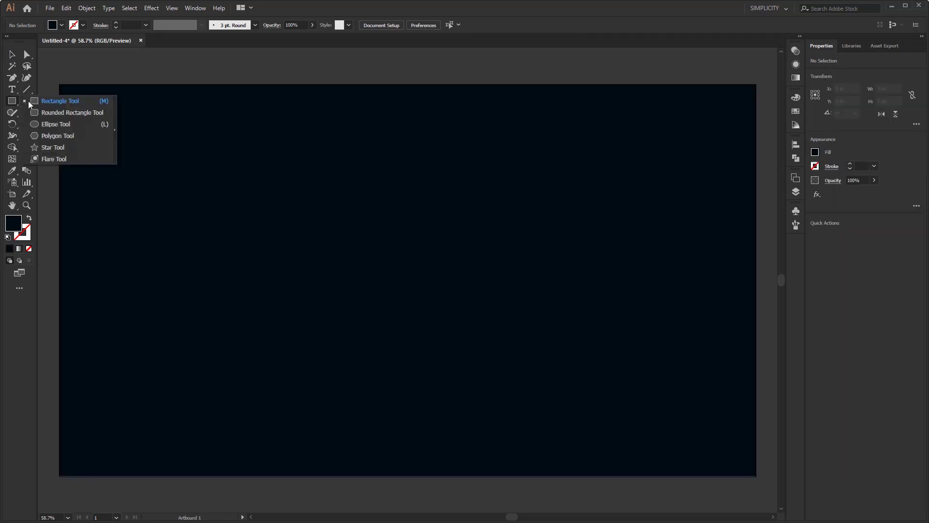
pyautogui.click(29, 103)
pyautogui.moveTo(59, 223)
pyautogui.mouseDown()
pyautogui.moveTo(152, 258)
pyautogui.moveTo(756, 325)
pyautogui.mouseUp()
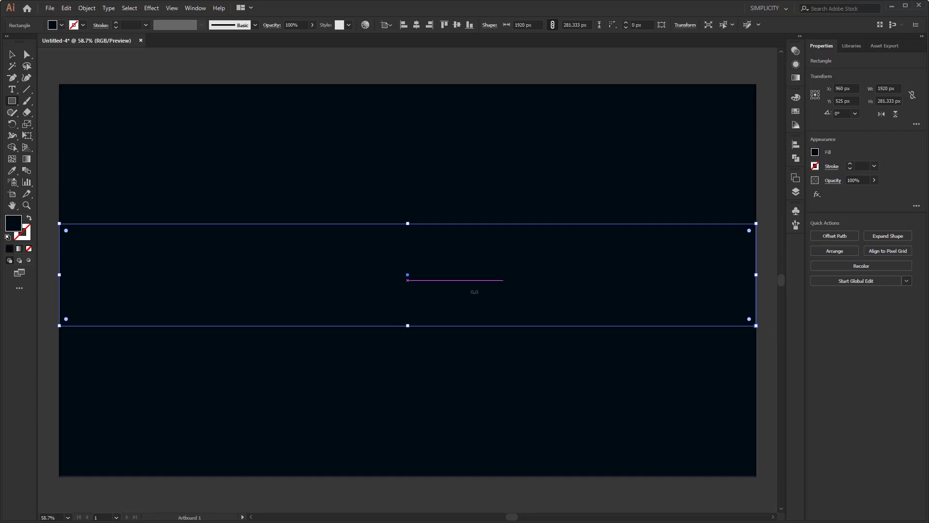
pyautogui.click(456, 26)
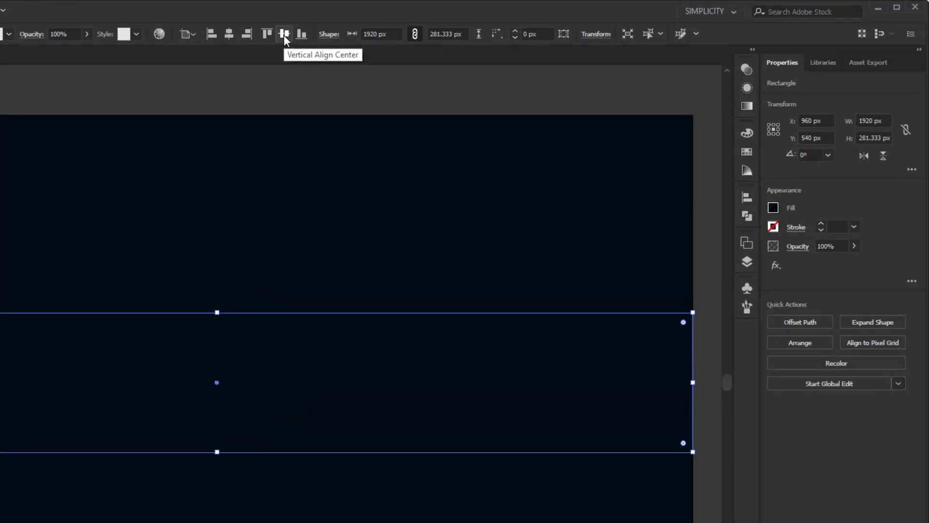
pyautogui.click(731, 118)
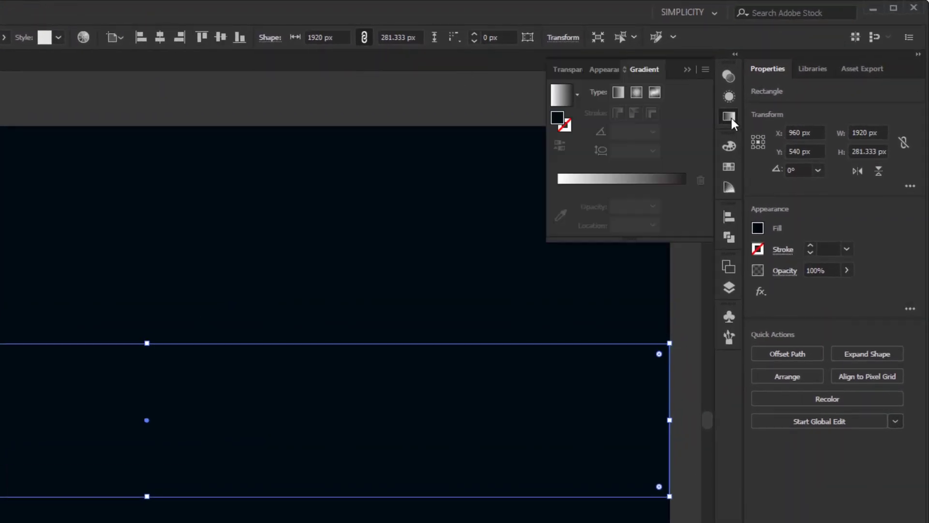
# Apply a linear gradient to the strip with the white stop at 50%
pyautogui.click(676, 178)
pyautogui.moveTo(559, 207); pyautogui.dragTo(623, 211)
pyautogui.click(651, 243)
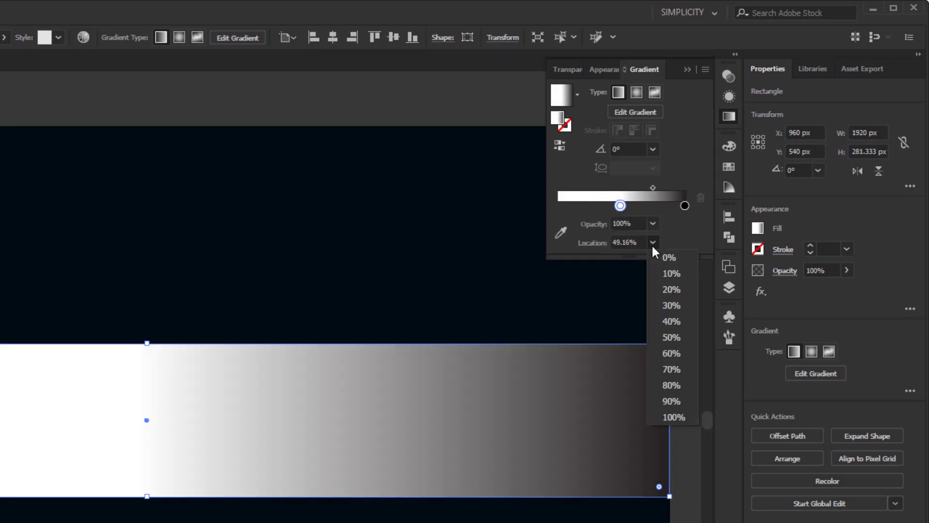
pyautogui.click(671, 337)
# Make both ends of the gradient, at 0% and 100%, black
pyautogui.click(573, 208)
pyautogui.moveTo(571, 206); pyautogui.dragTo(551, 205)
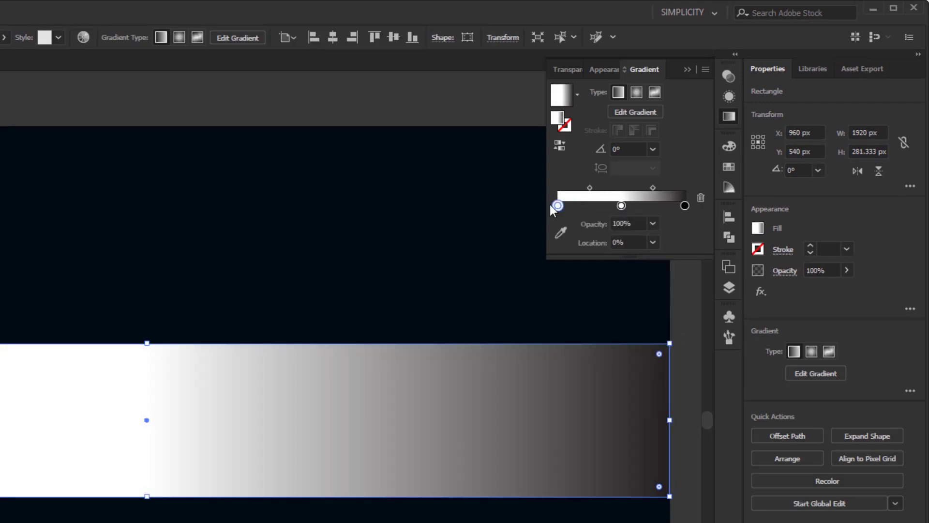
pyautogui.doubleClick(557, 207)
pyautogui.click(529, 252)
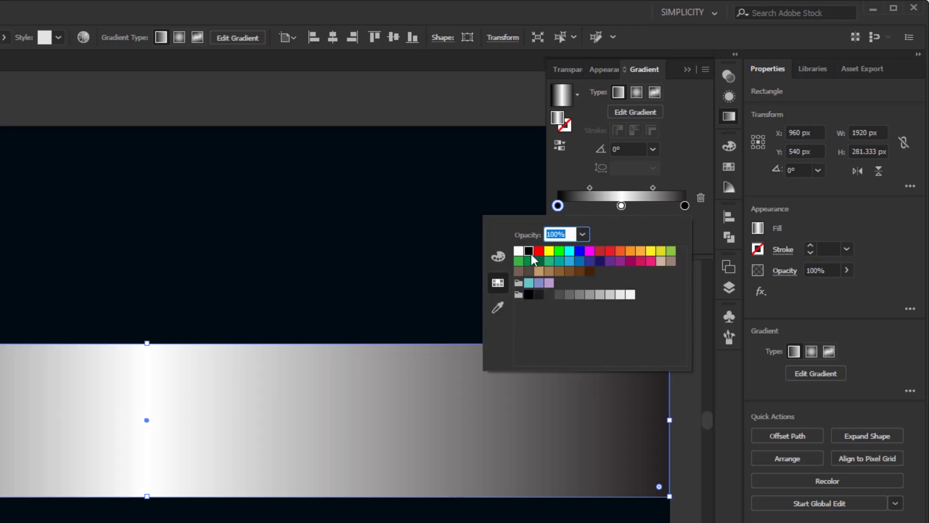
pyautogui.click(685, 206)
pyautogui.doubleClick(684, 205)
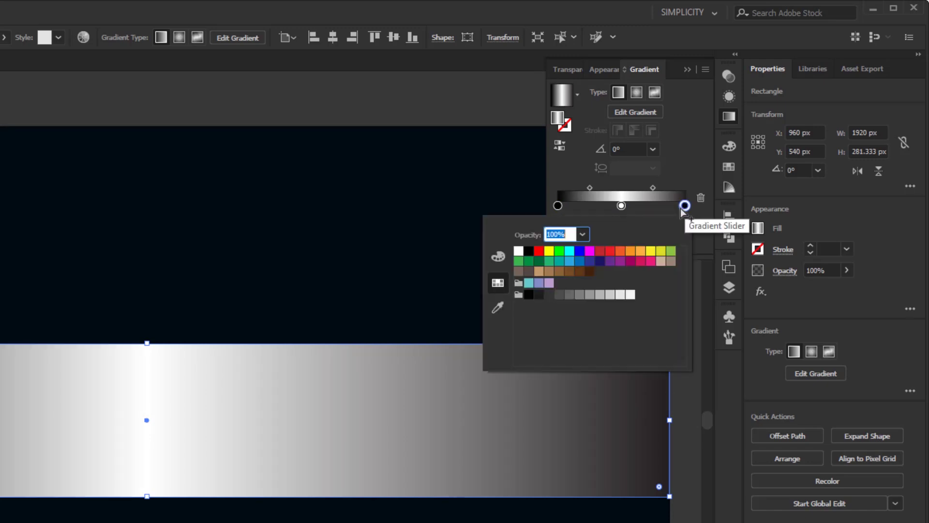
pyautogui.click(528, 250)
pyautogui.click(653, 148)
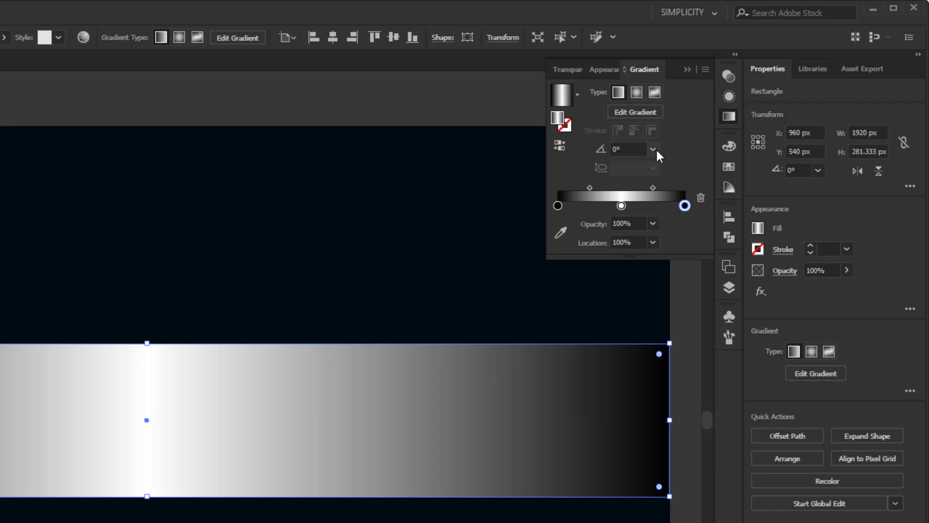
# Rotate the gradient to 90° so it runs top to bottom
pyautogui.click(653, 149)
pyautogui.click(675, 226)
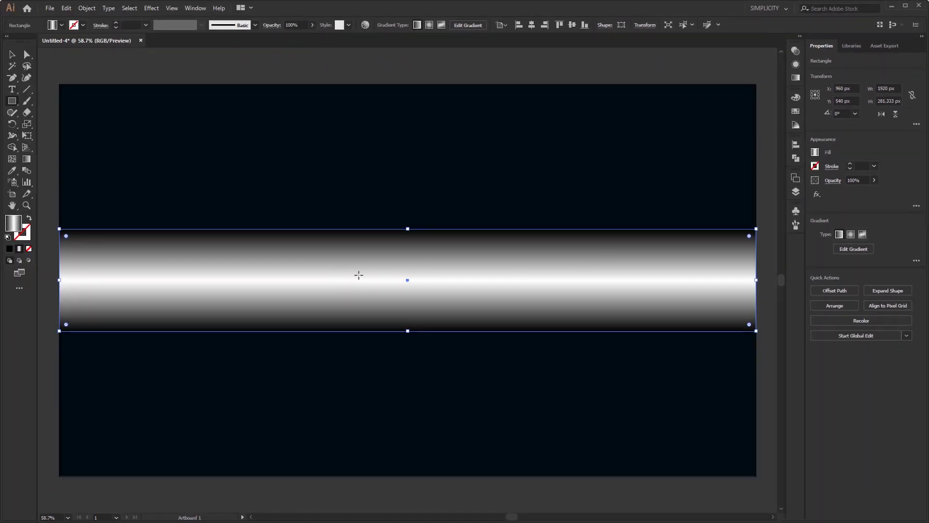
pyautogui.press('v')
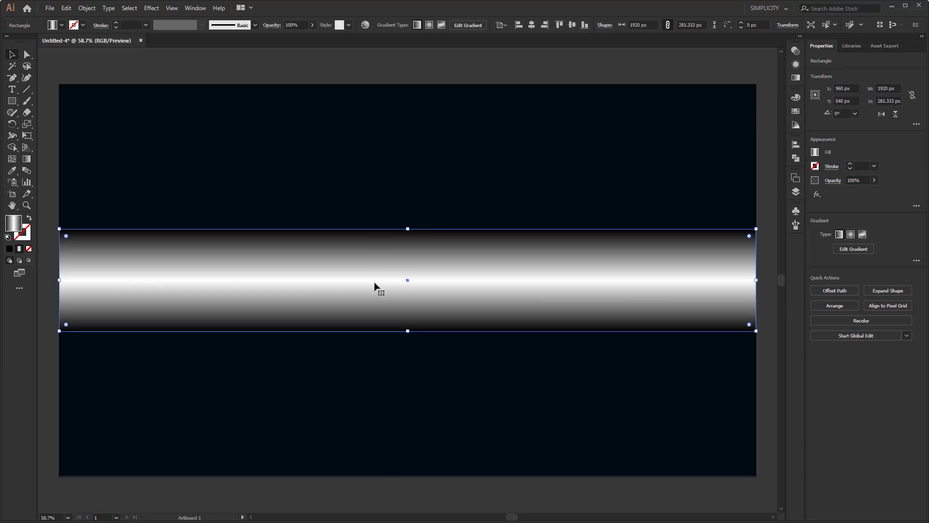
# Set the gradient strip's Transparency blend mode to Color Dodge
pyautogui.click(377, 201)
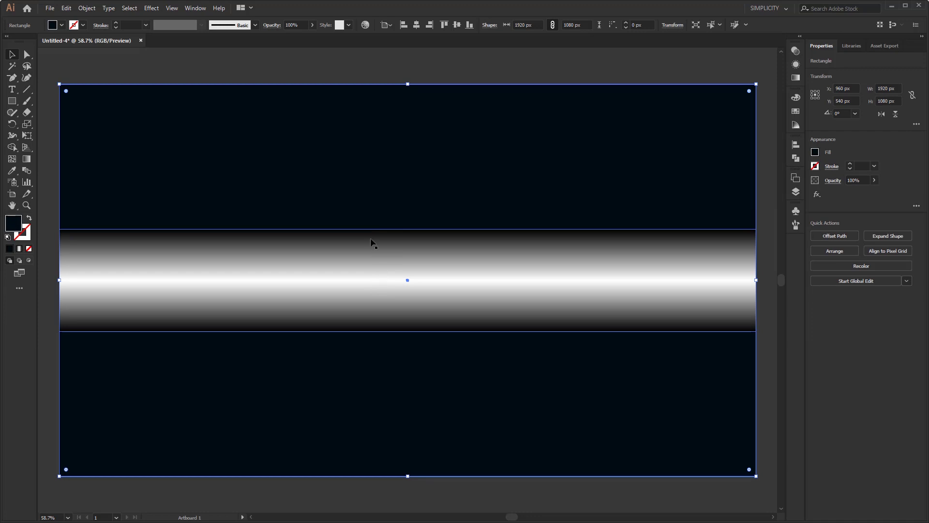
pyautogui.click(366, 267)
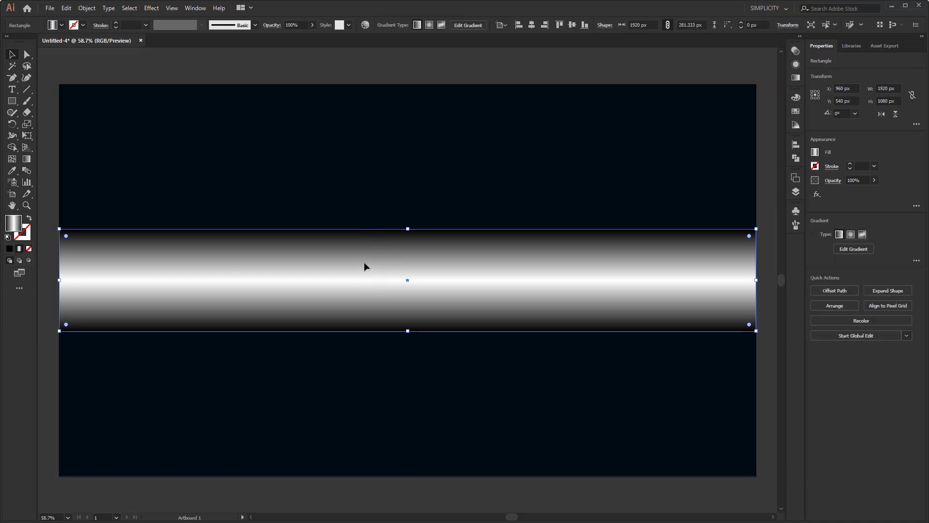
pyautogui.click(795, 51)
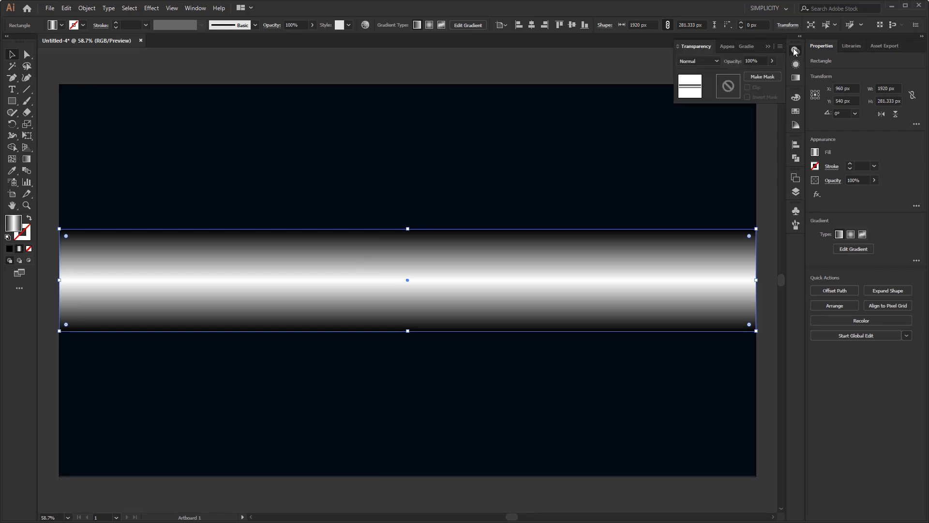
pyautogui.click(715, 61)
pyautogui.click(709, 140)
pyautogui.click(768, 46)
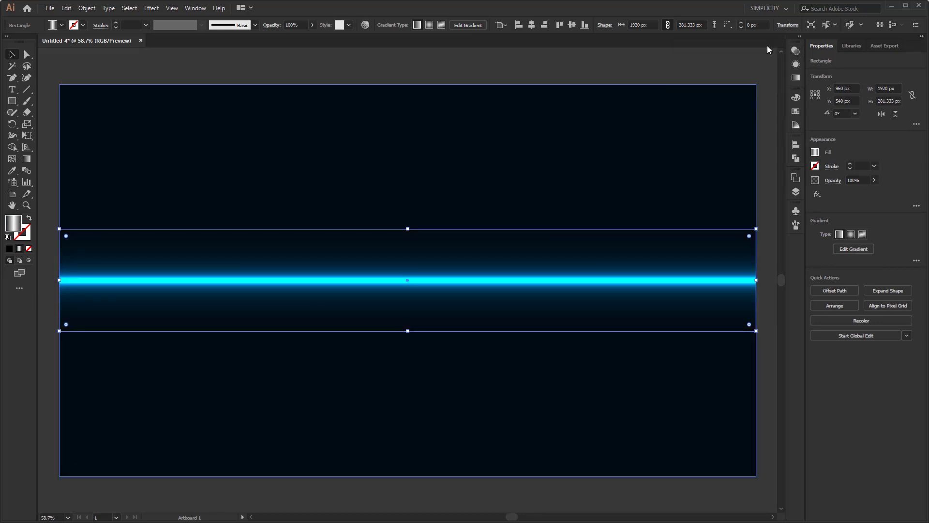
pyautogui.click(522, 60)
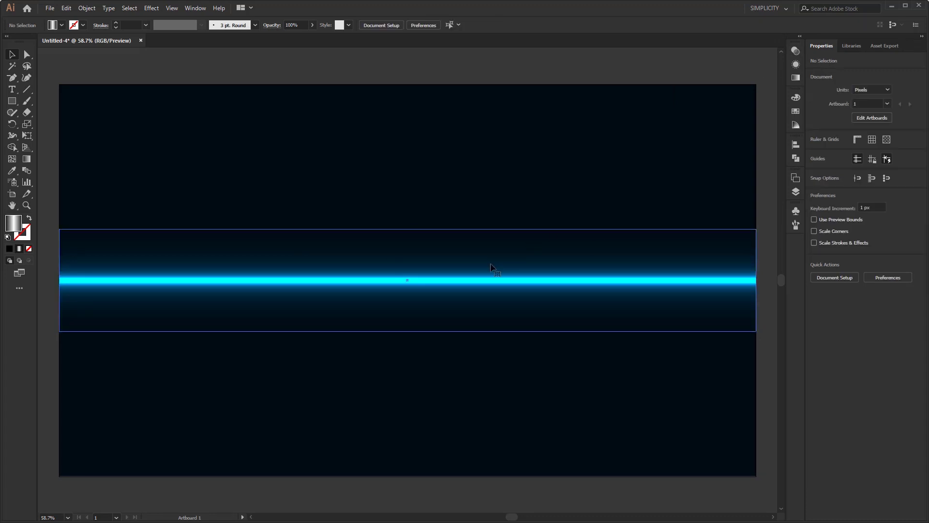
pyautogui.click(406, 331)
# Drag the glowing strip's bottom edge up until its height is 214 px, then deselect
pyautogui.moveTo(408, 330); pyautogui.dragTo(408, 318)
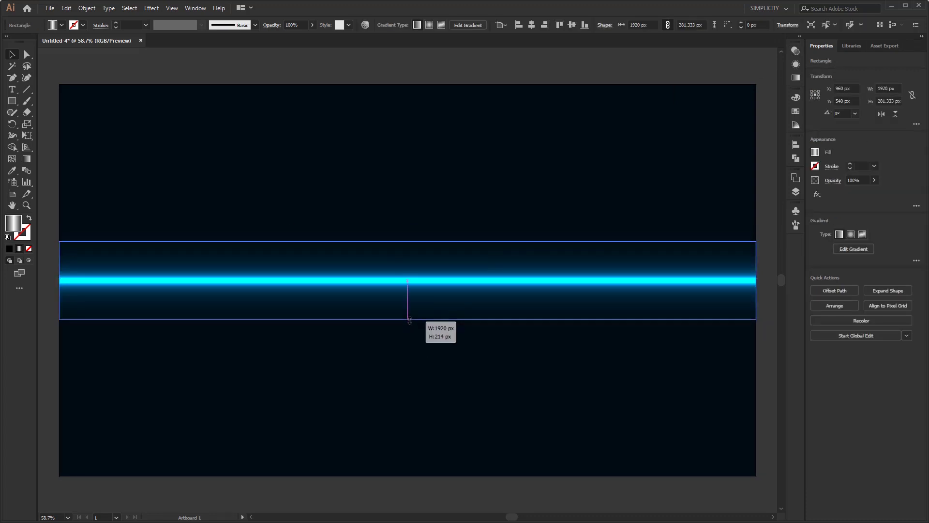
pyautogui.click(468, 64)
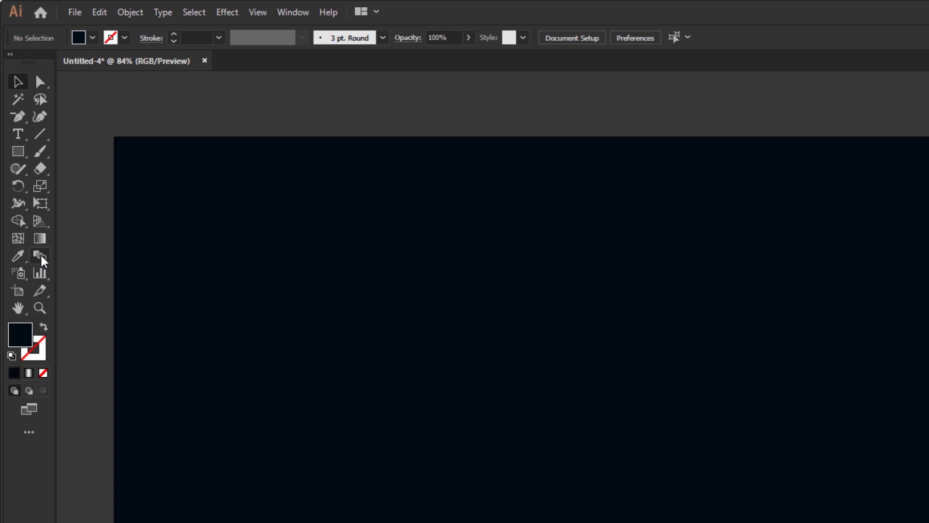
# Draw a horizontal line about 1100 px long across the artboard
pyautogui.click(38, 138)
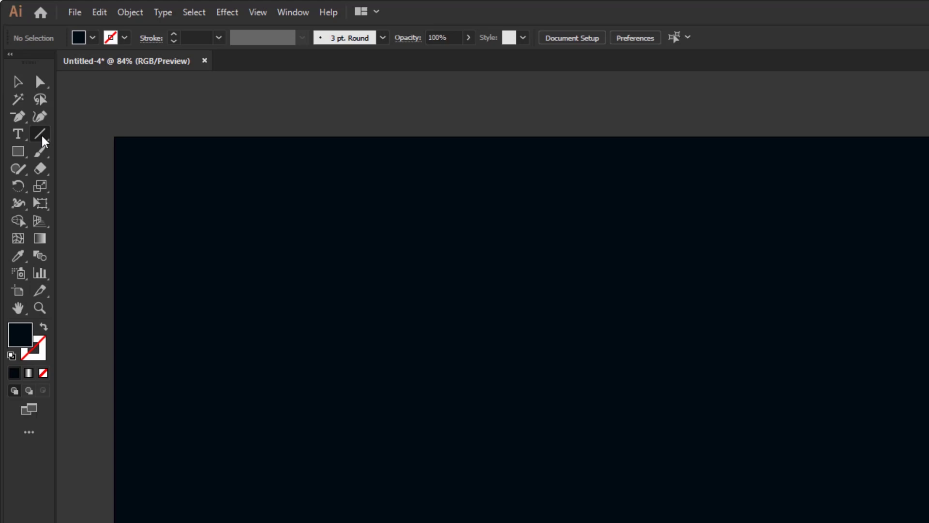
pyautogui.moveTo(177, 406); pyautogui.dragTo(887, 419)
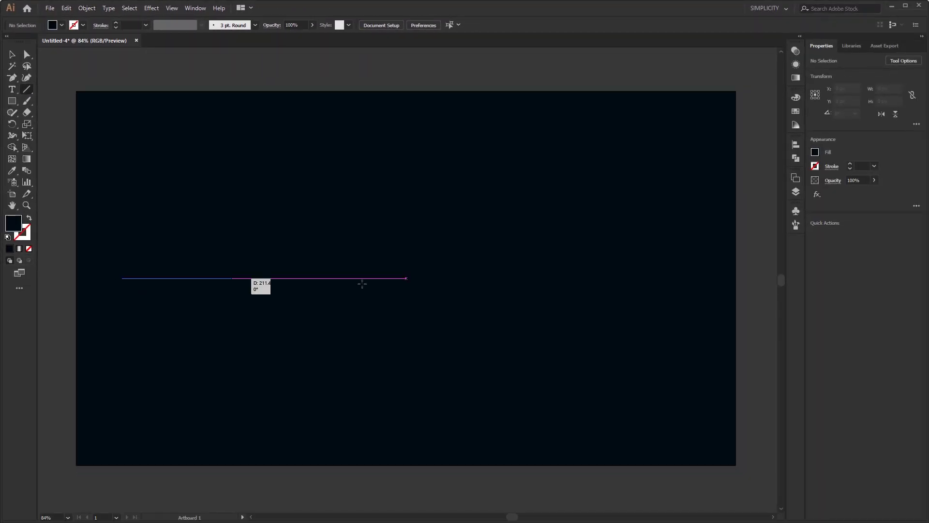
pyautogui.moveTo(609, 287); pyautogui.dragTo(694, 286)
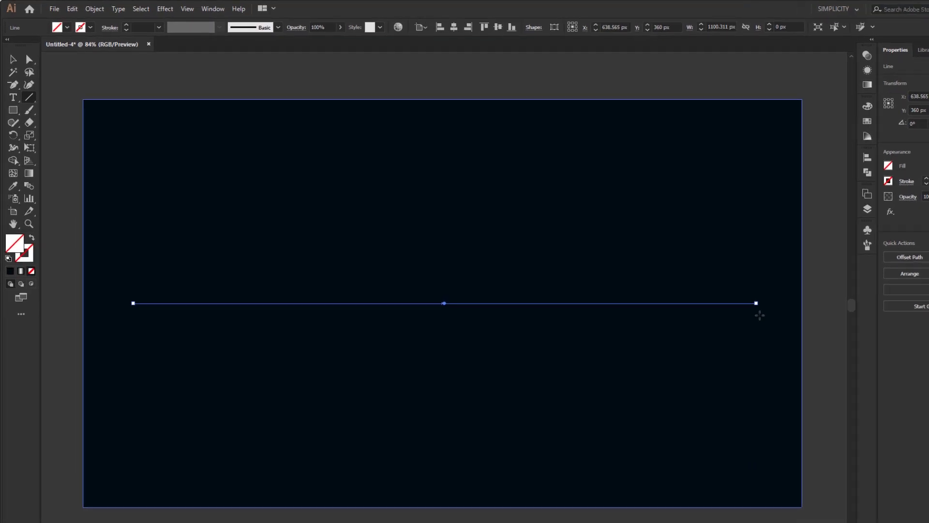
# Give the line a 5 pt stroke and Width Profile 1 so both ends taper
pyautogui.click(213, 36)
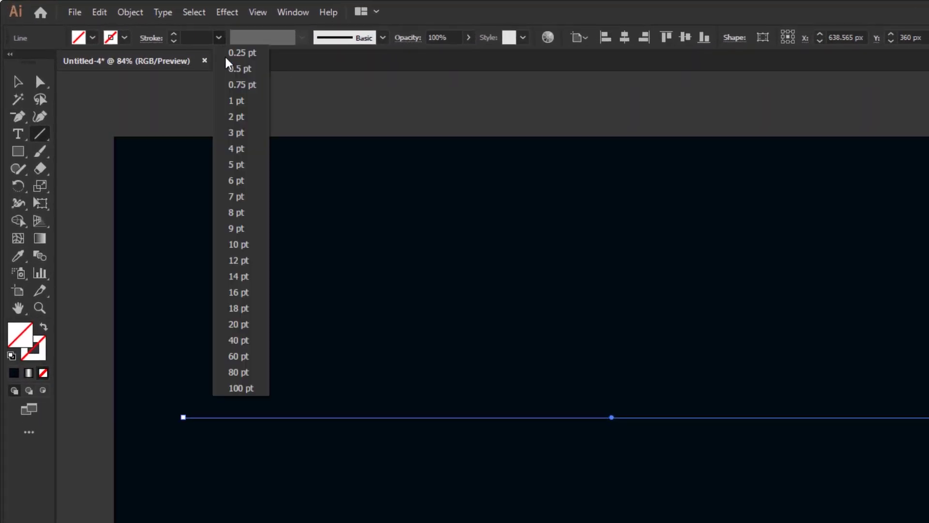
pyautogui.click(251, 169)
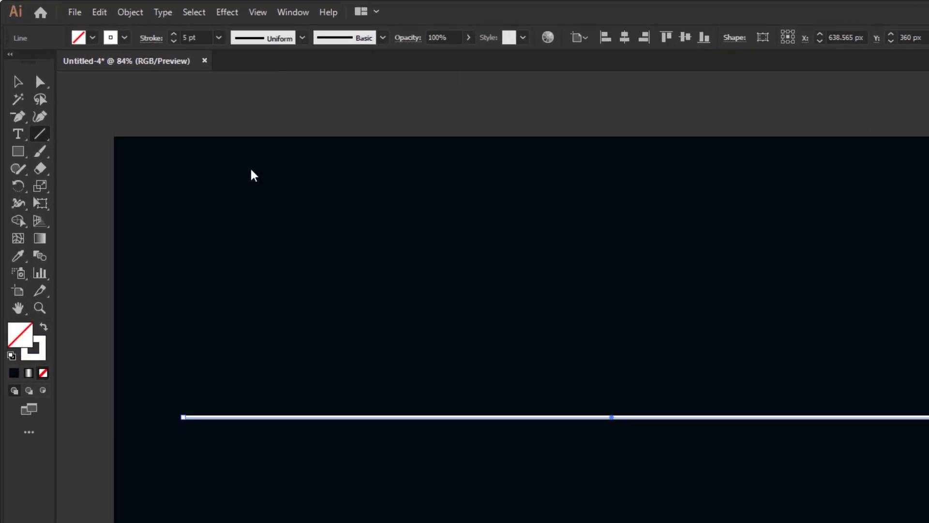
pyautogui.click(304, 41)
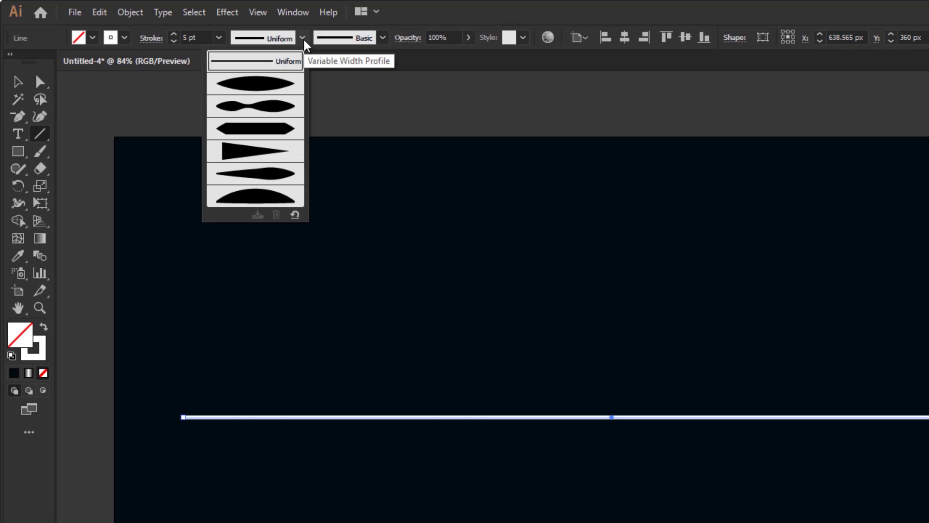
pyautogui.click(270, 91)
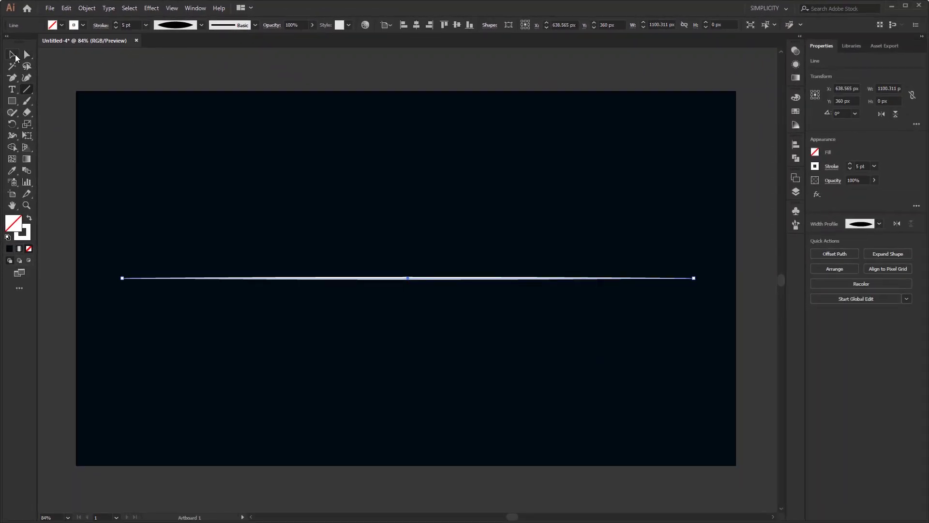
pyautogui.click(63, 61)
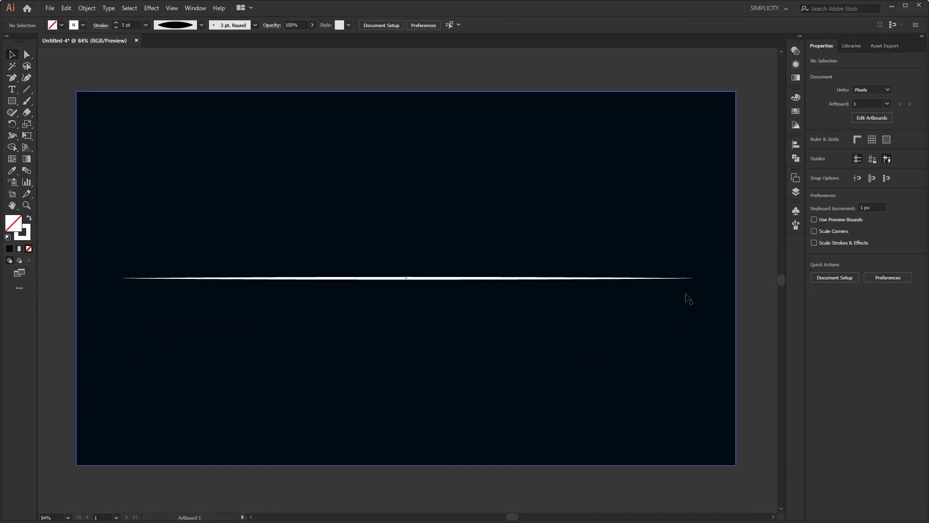
pyautogui.click(410, 279)
# Expand the tapered line's appearance into a white filled path
pyautogui.click(104, 10)
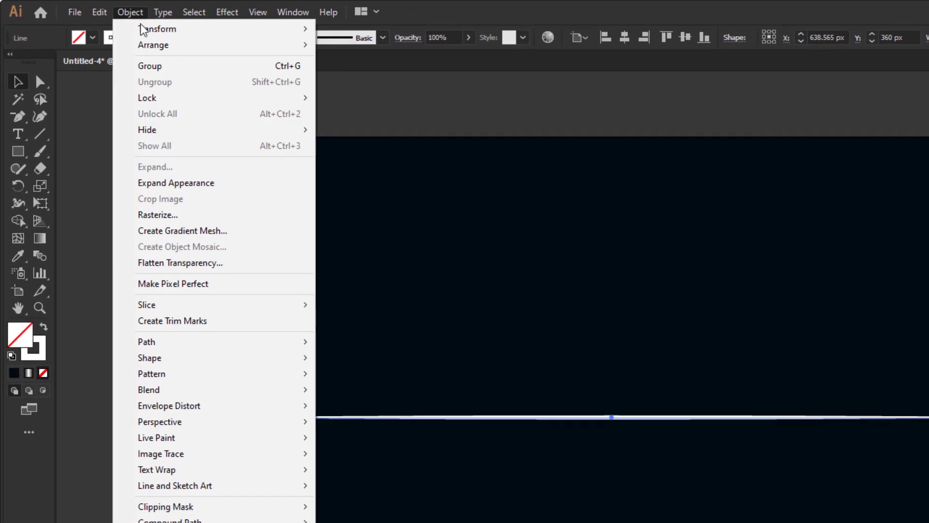
pyautogui.click(241, 187)
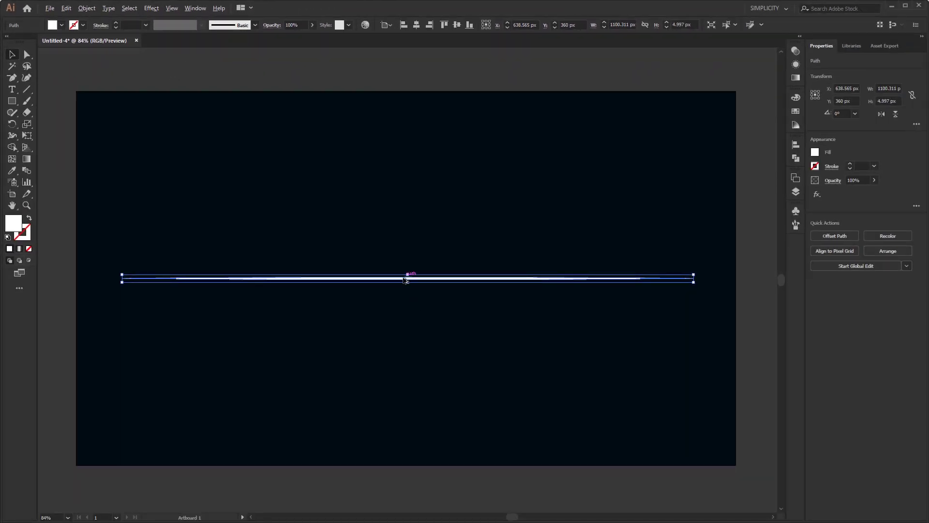
pyautogui.scroll(6, 408, 278)
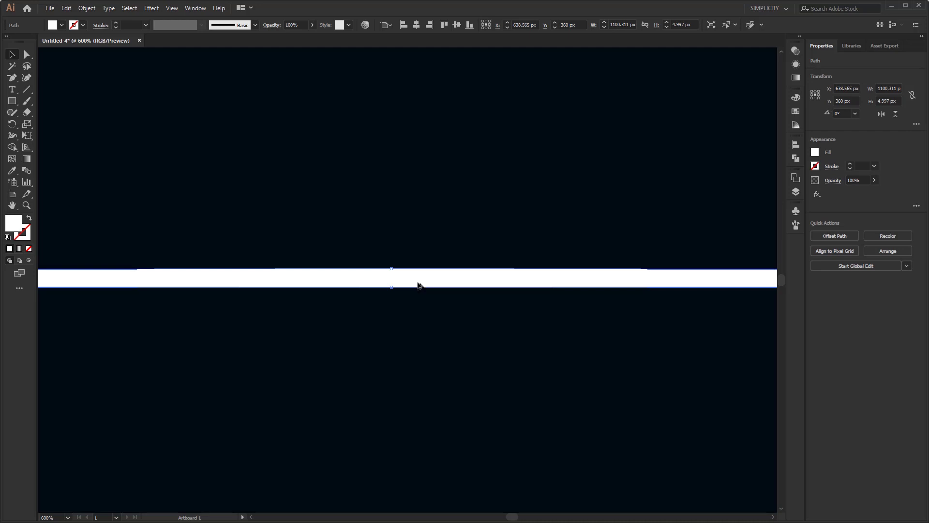
pyautogui.scroll(-5, 373, 279)
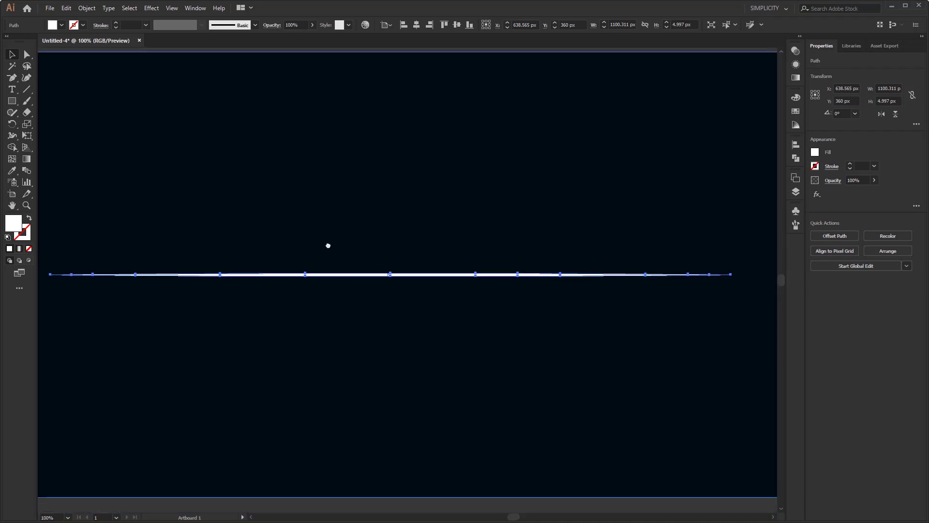
pyautogui.click(87, 8)
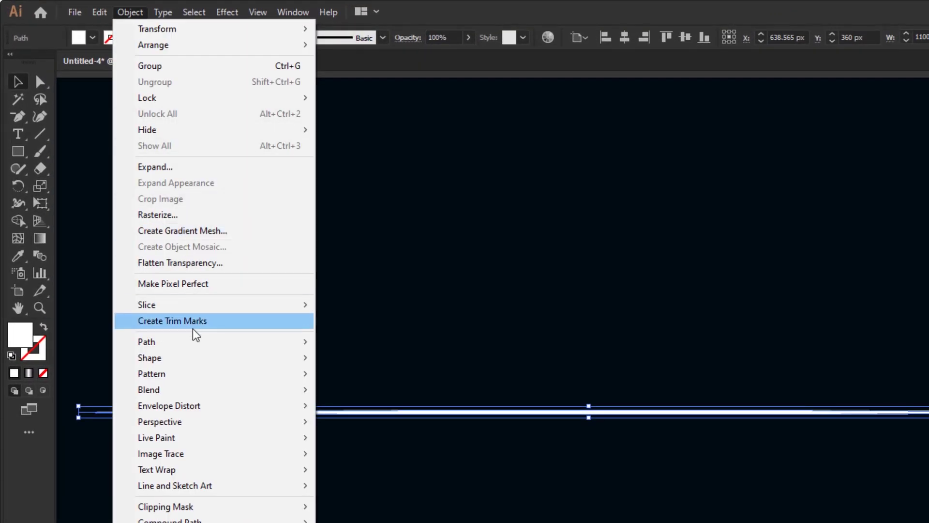
# Offset the line path by 5 px with Round joins and miter limit 4
pyautogui.moveTo(193, 340)
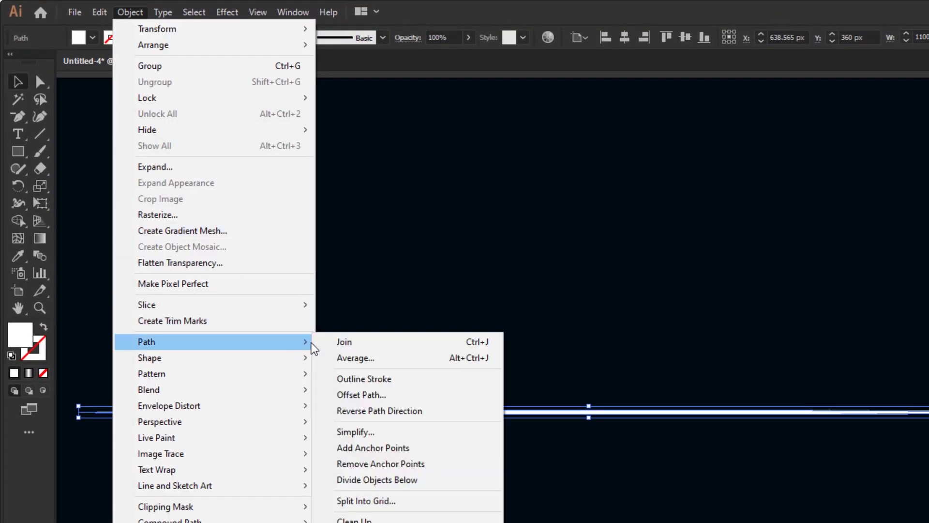
pyautogui.click(436, 395)
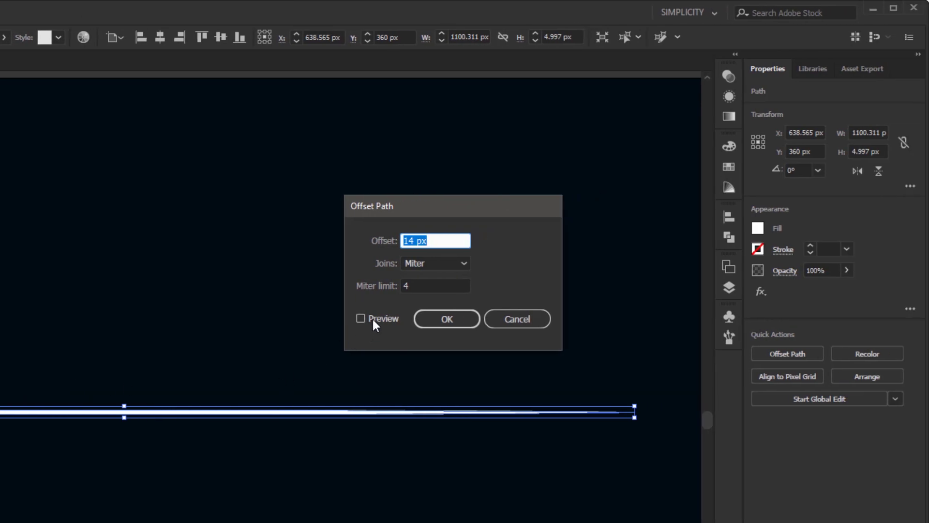
pyautogui.click(373, 319)
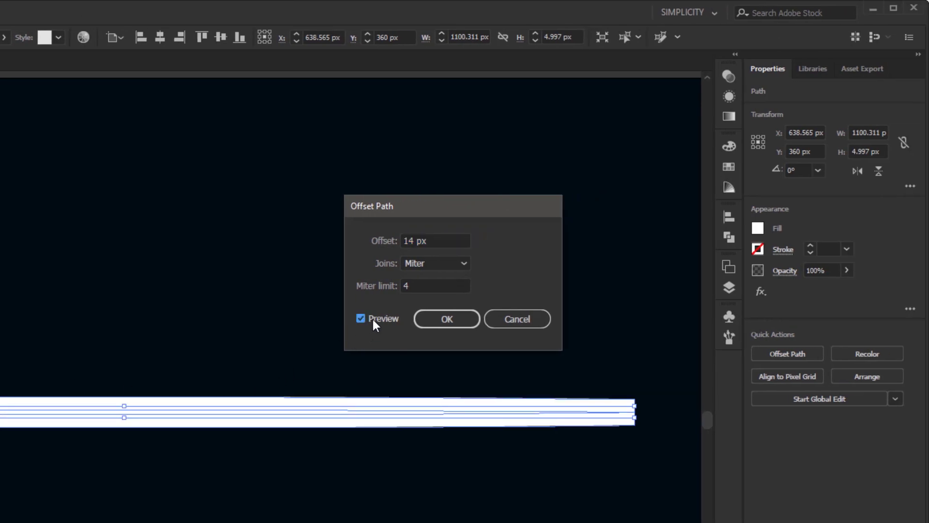
pyautogui.click(451, 241)
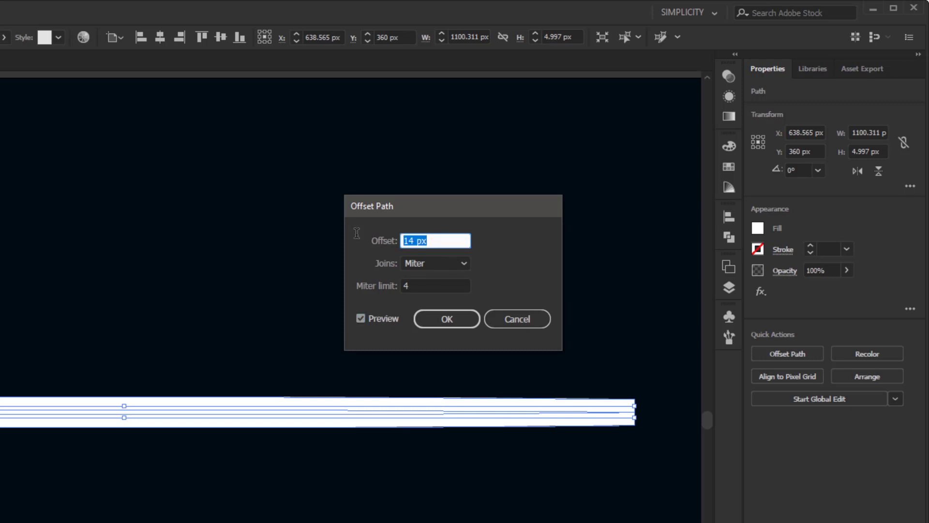
pyautogui.write('5')
pyautogui.click(429, 280)
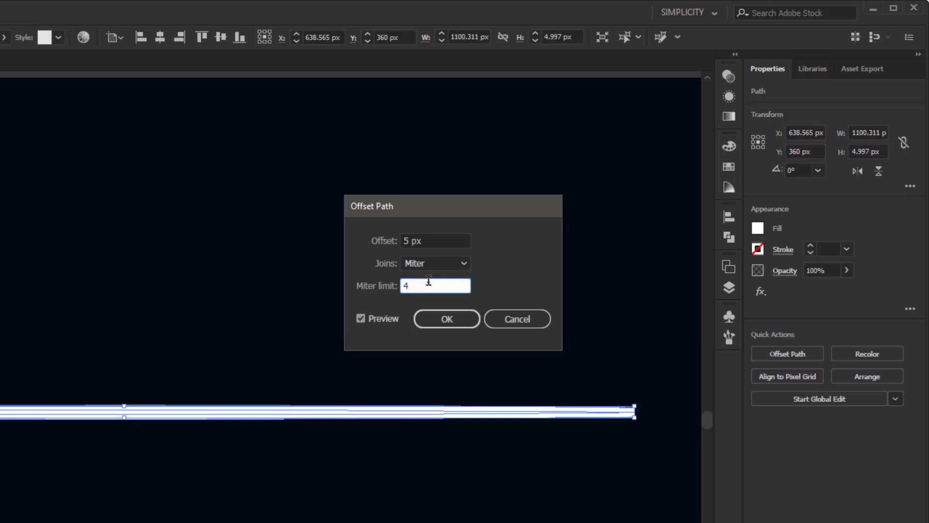
pyautogui.press('Tab')
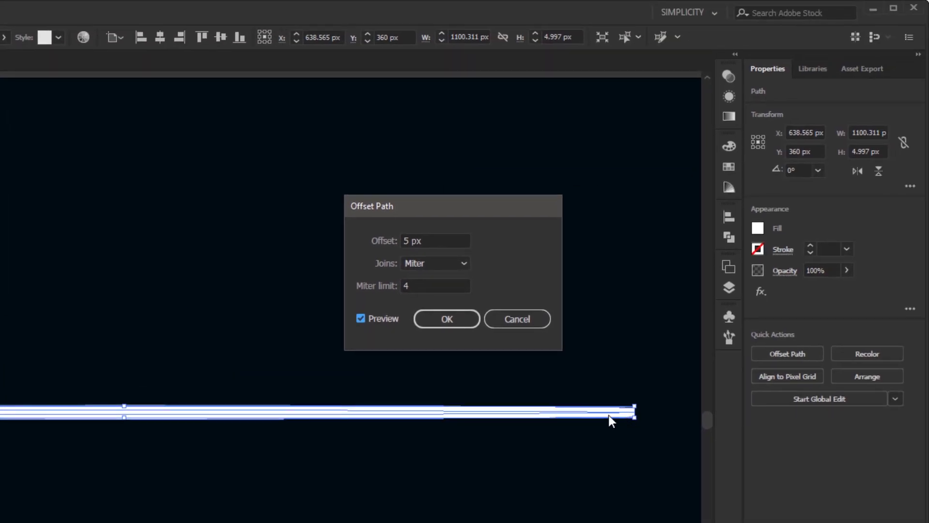
pyautogui.click(434, 263)
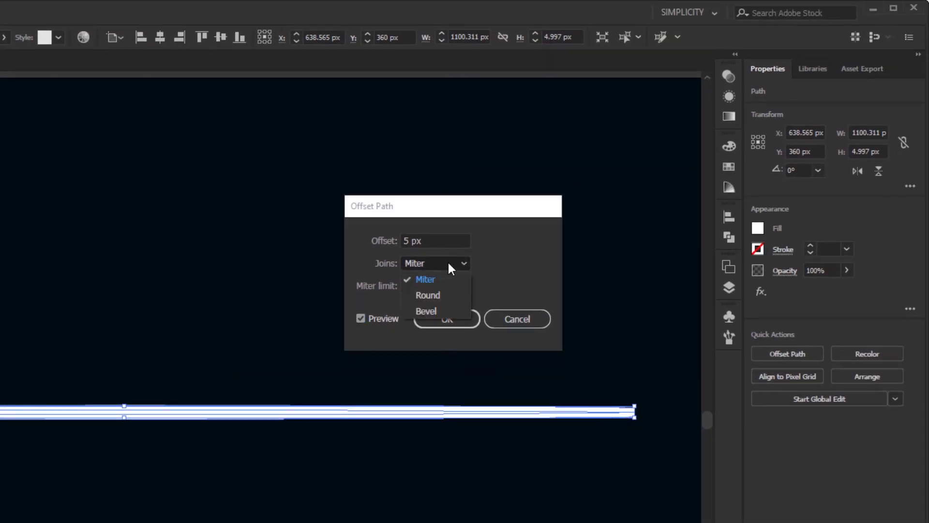
pyautogui.click(447, 294)
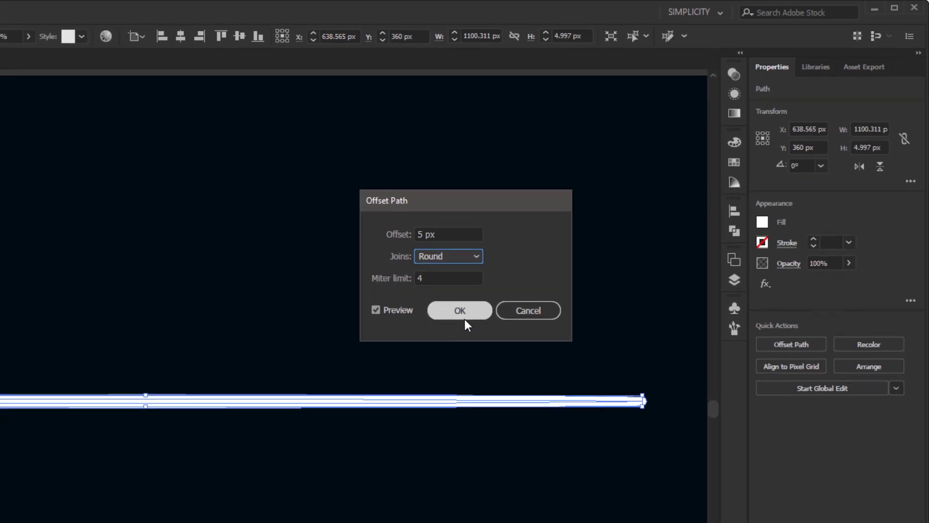
pyautogui.click(609, 213)
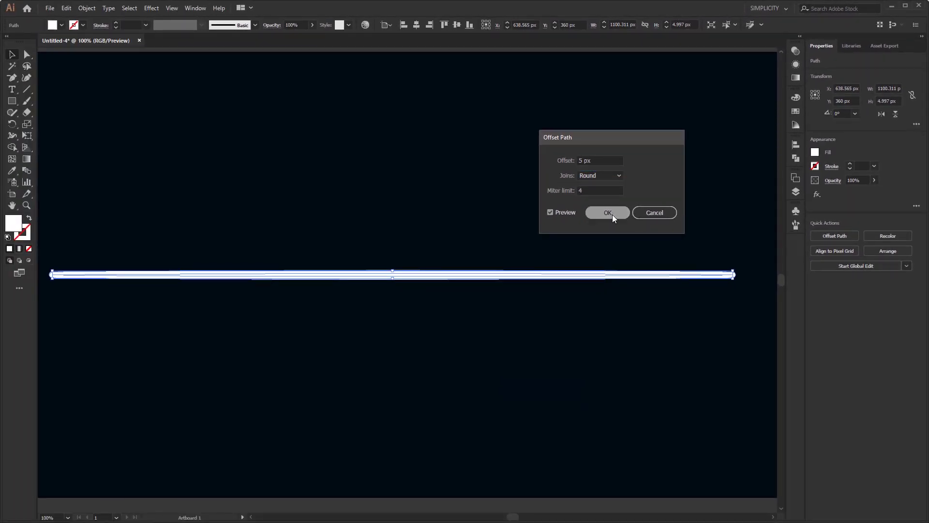
# Add a second 5 px Offset Path around the line, reaching 24.997 px tall
pyautogui.click(91, 11)
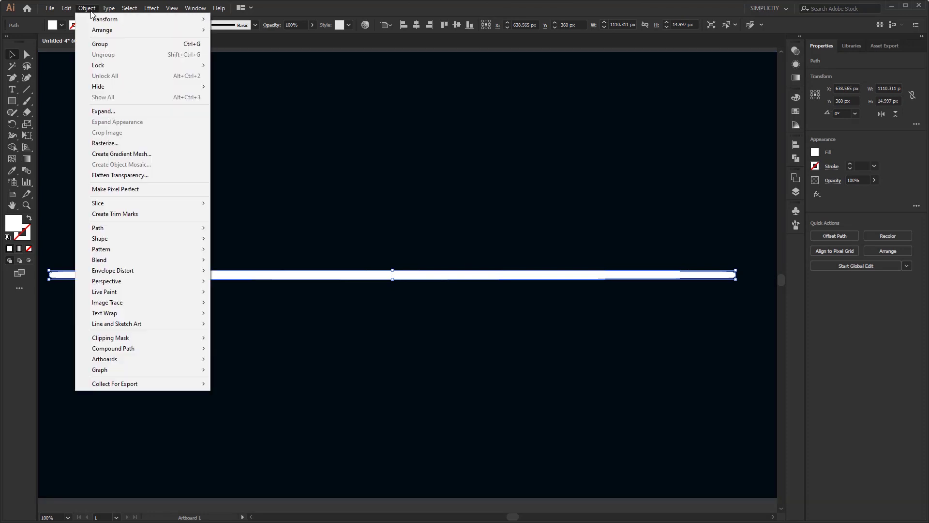
pyautogui.moveTo(159, 229)
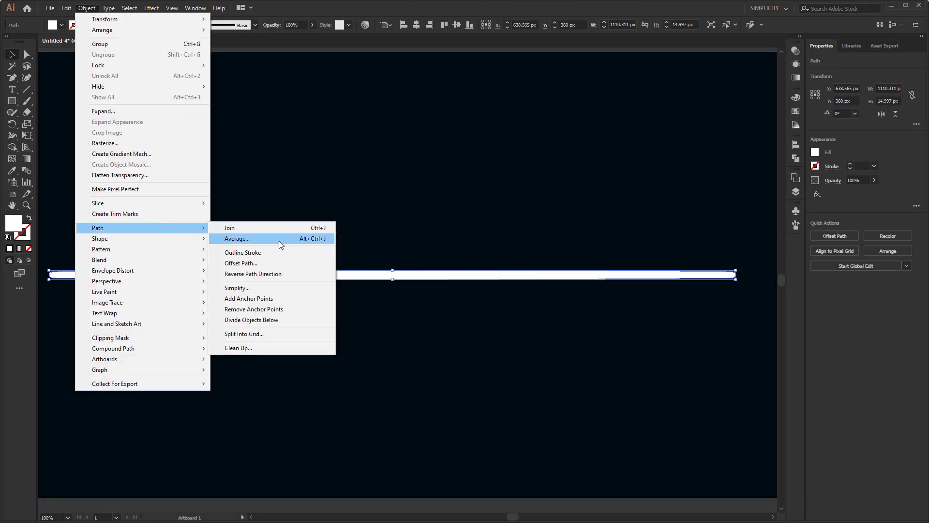
pyautogui.click(289, 264)
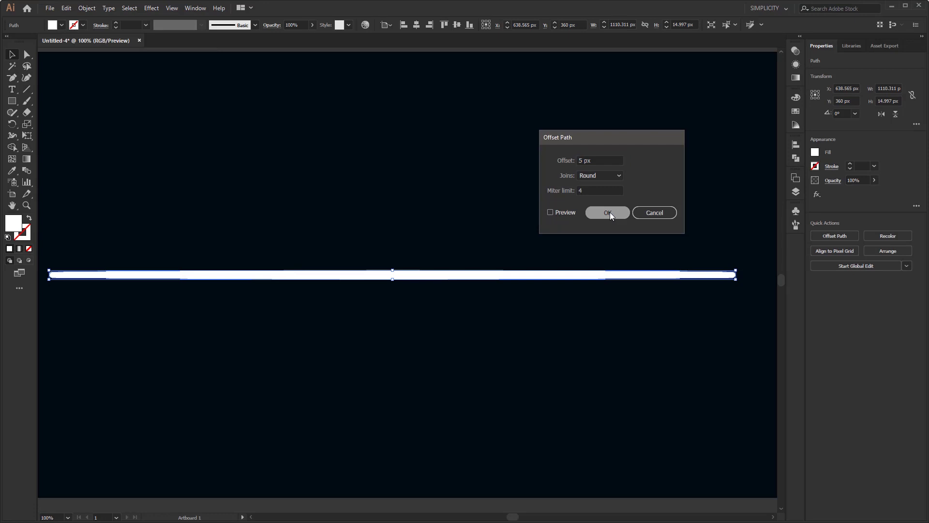
pyautogui.click(608, 212)
pyautogui.keyDown('alt'); pyautogui.scroll(3, 380, 278); pyautogui.keyUp('alt')
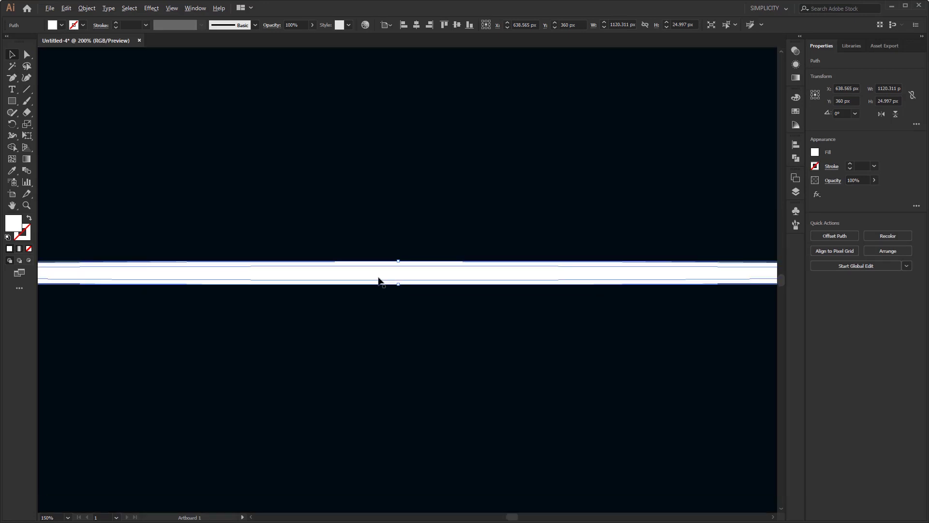
pyautogui.click(415, 271)
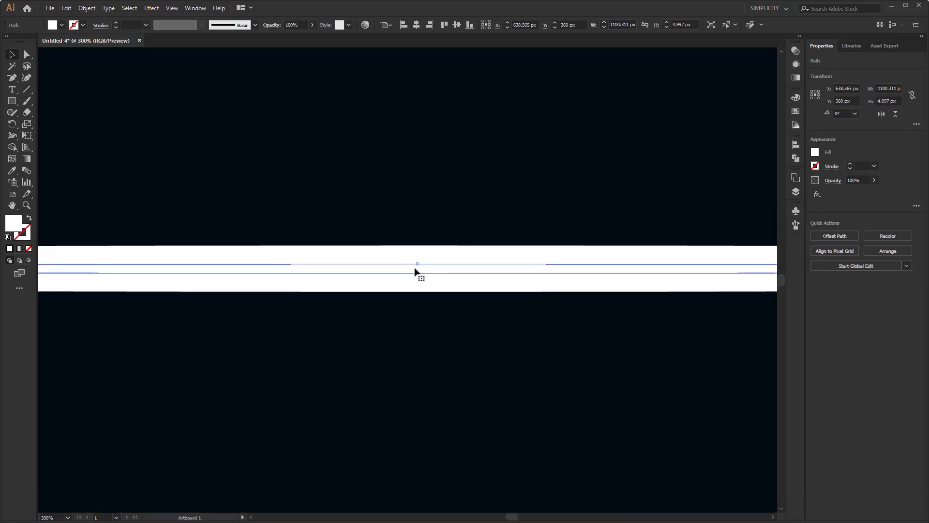
# Fill the inner offset path light grey and the outermost one black from Swatches
pyautogui.keyDown('shift'); pyautogui.click(438, 260); pyautogui.keyUp('shift')
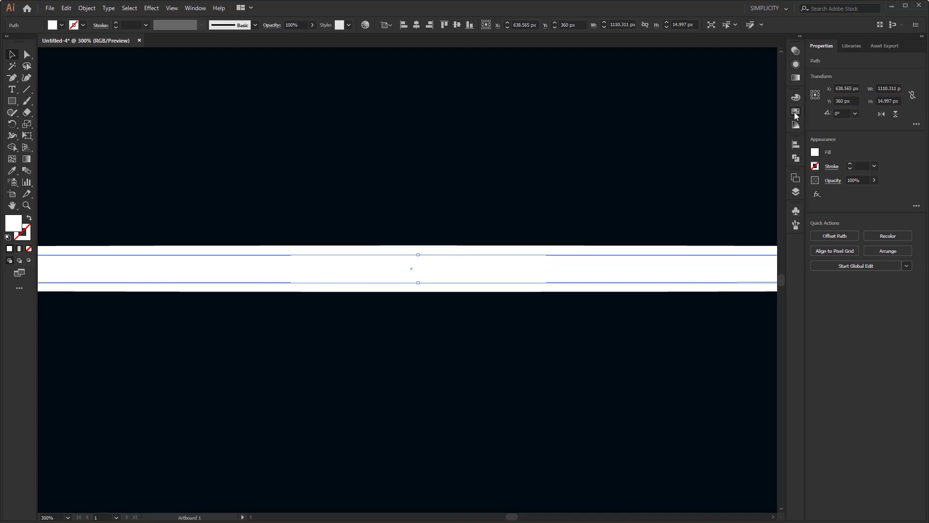
pyautogui.click(795, 111)
pyautogui.click(737, 159)
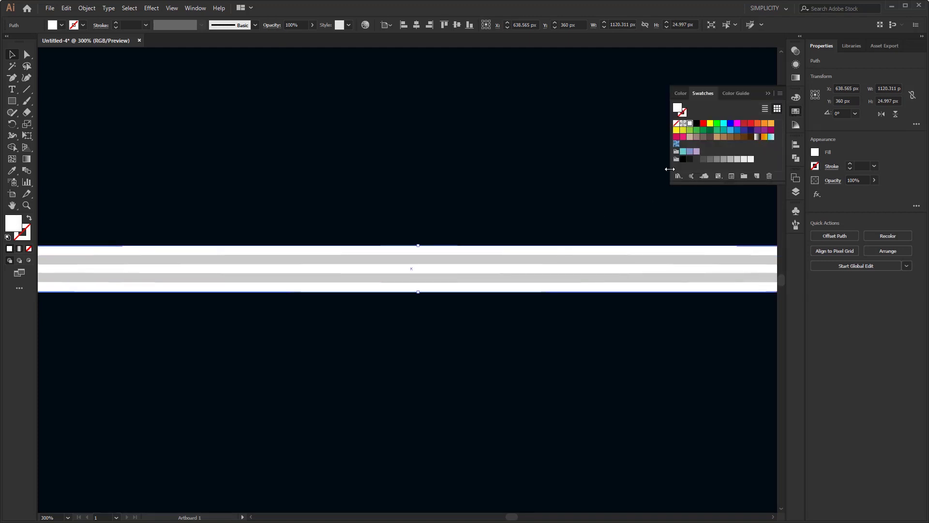
pyautogui.click(696, 124)
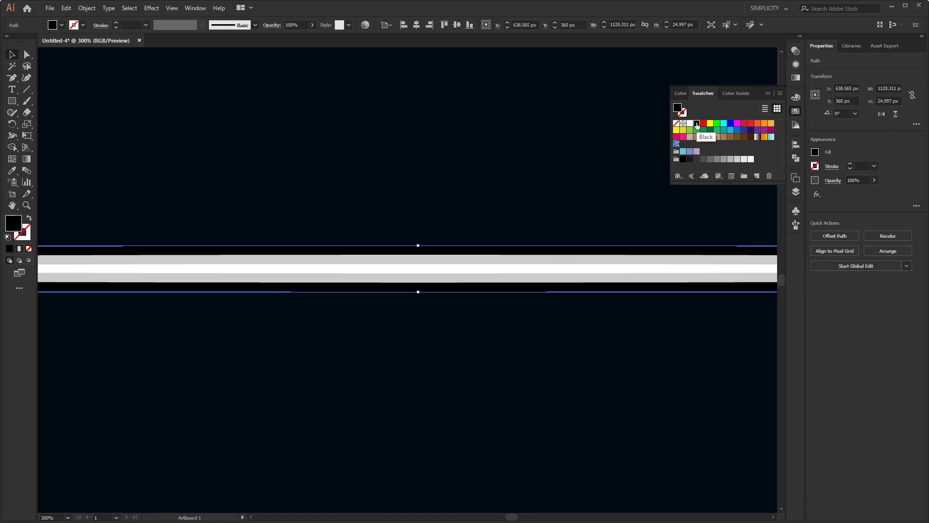
pyautogui.click(768, 93)
pyautogui.click(467, 195)
pyautogui.click(402, 287)
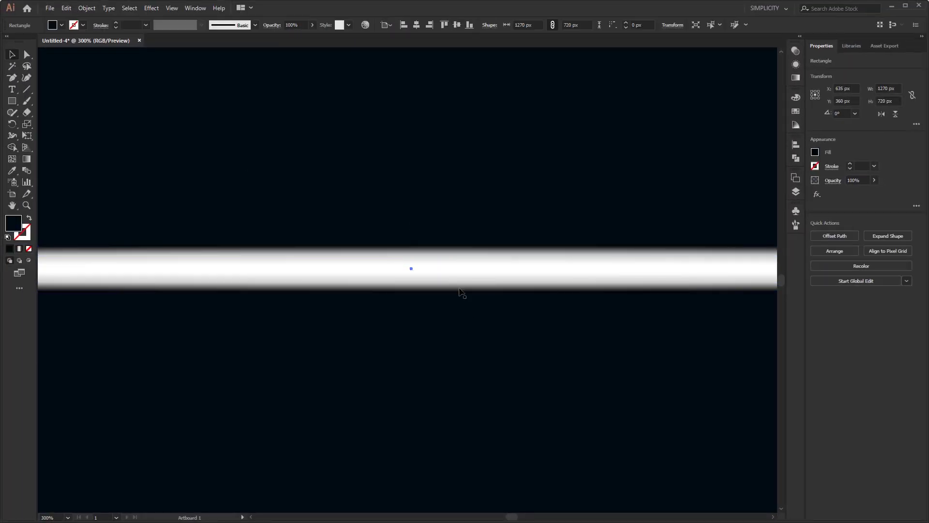
pyautogui.click(440, 275)
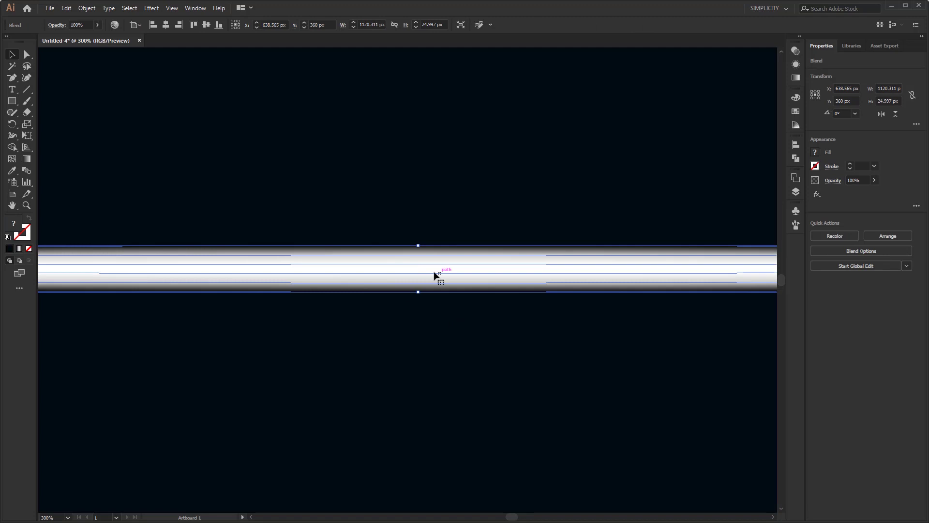
# Switch the blend spacing to Specified Distance of 14 px with preview on
pyautogui.doubleClick(27, 174)
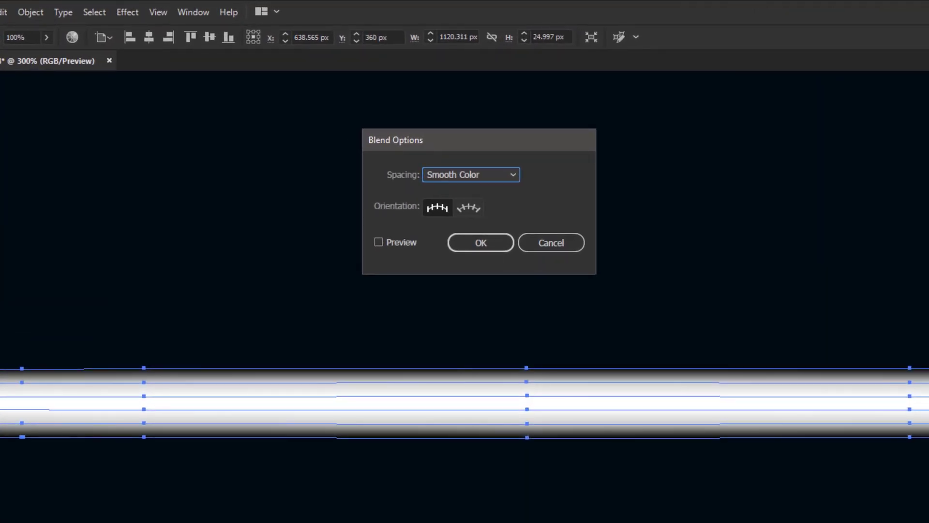
pyautogui.click(514, 174)
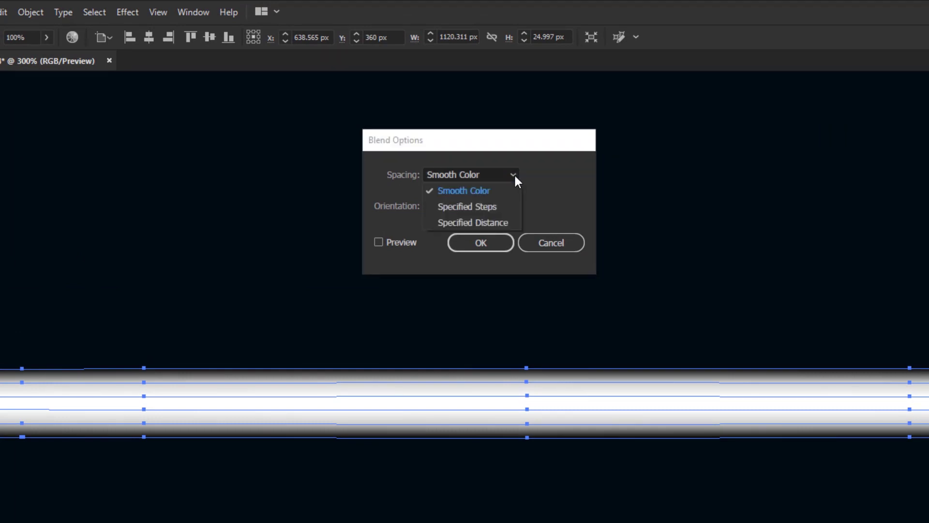
pyautogui.click(506, 221)
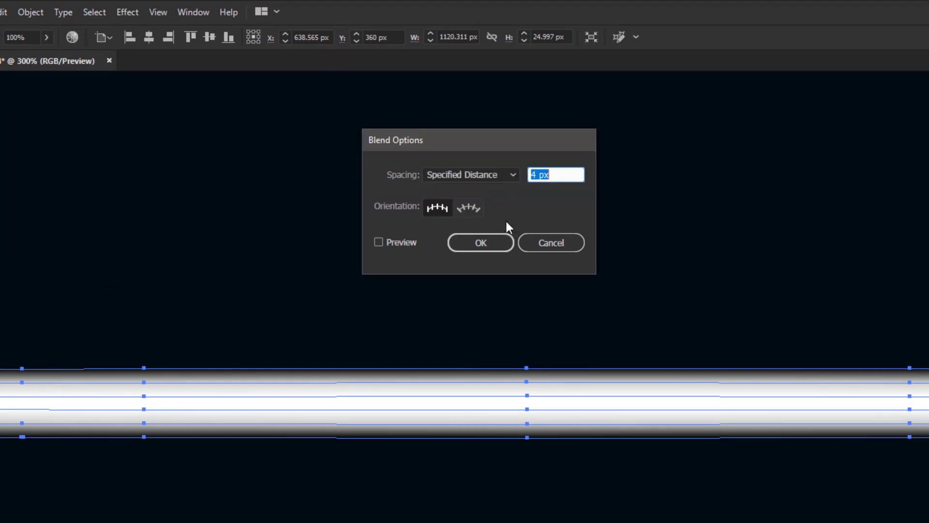
pyautogui.click(397, 243)
pyautogui.click(563, 175)
pyautogui.doubleClick(563, 175)
pyautogui.write('12')
pyautogui.press('Tab')
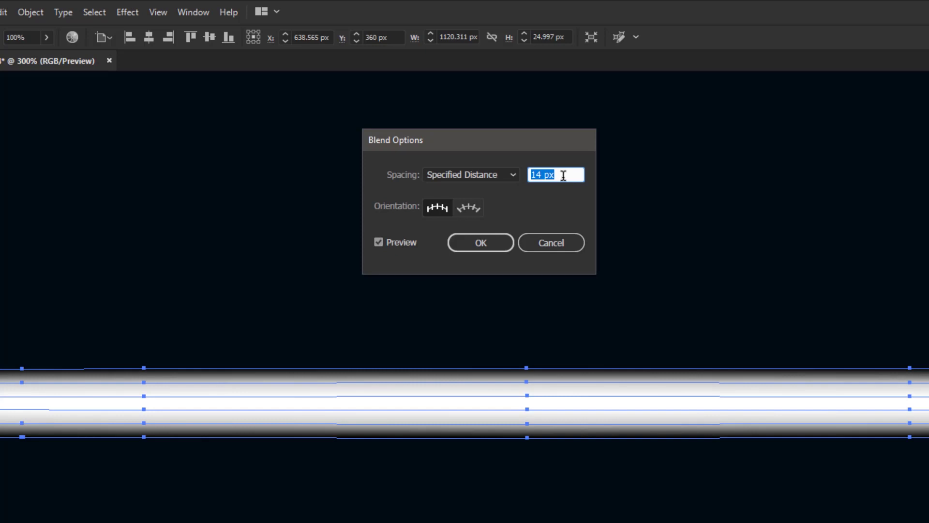
pyautogui.press('Up')
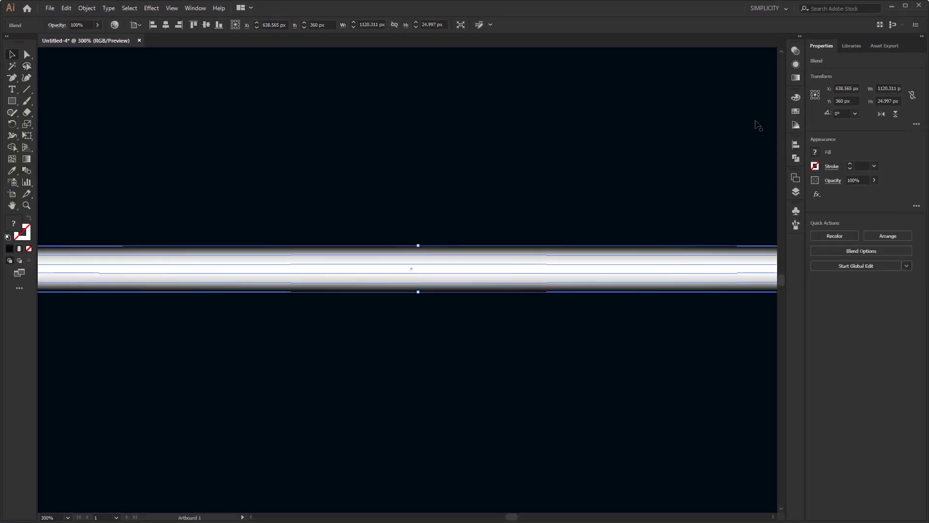
# Give the blended line Color Dodge blending and zoom out to the whole artboard
pyautogui.click(702, 61)
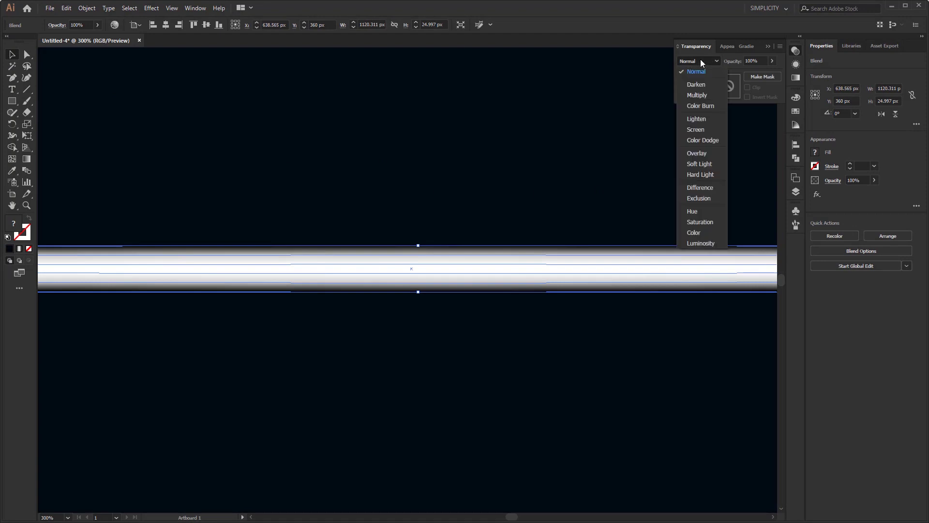
pyautogui.click(707, 140)
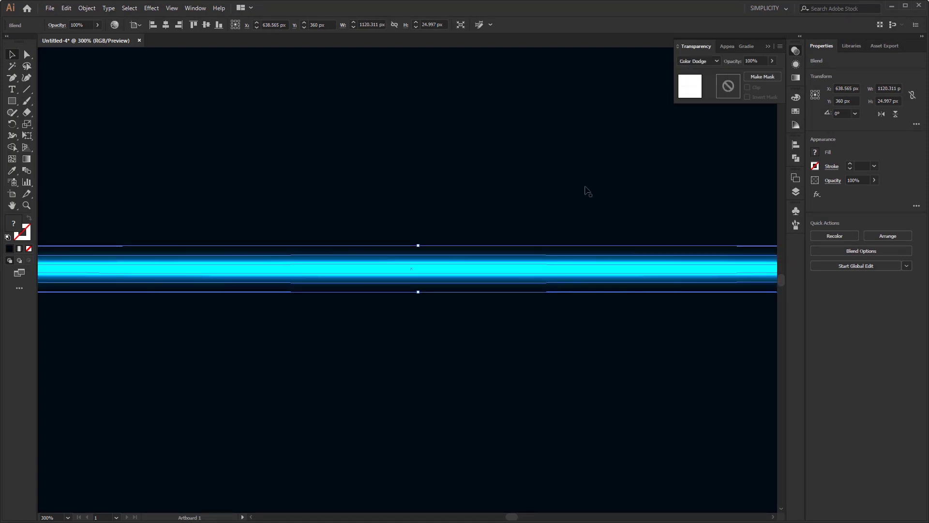
pyautogui.click(586, 190)
pyautogui.hotkey('ctrl', '1')
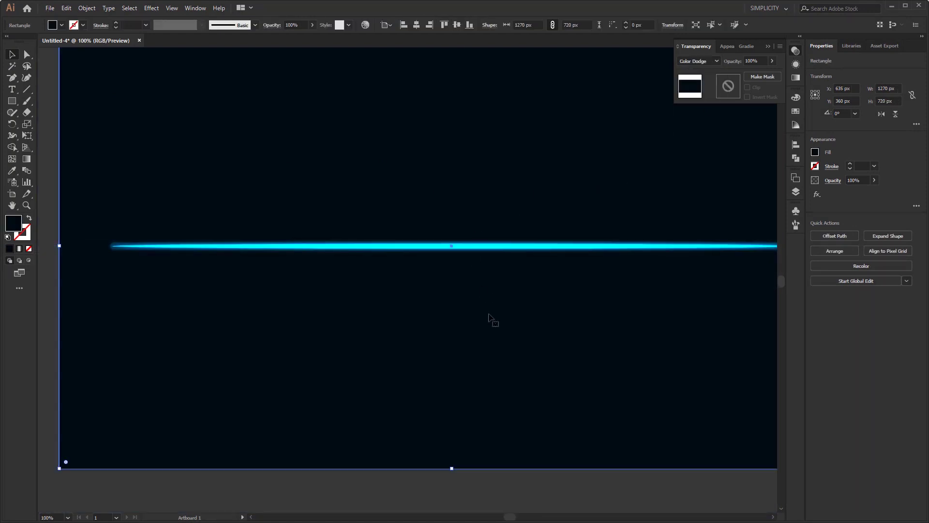